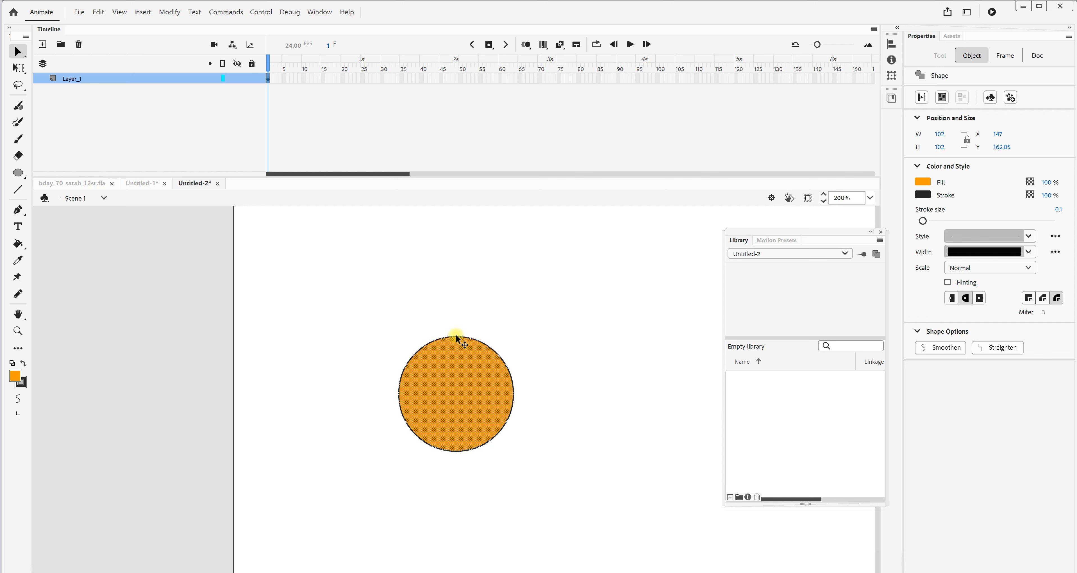
# - Convert the orange circle to a graphic symbol named circle and move it across the stage's left edge, to about X -94, Y 154
pyautogui.click(170, 12)
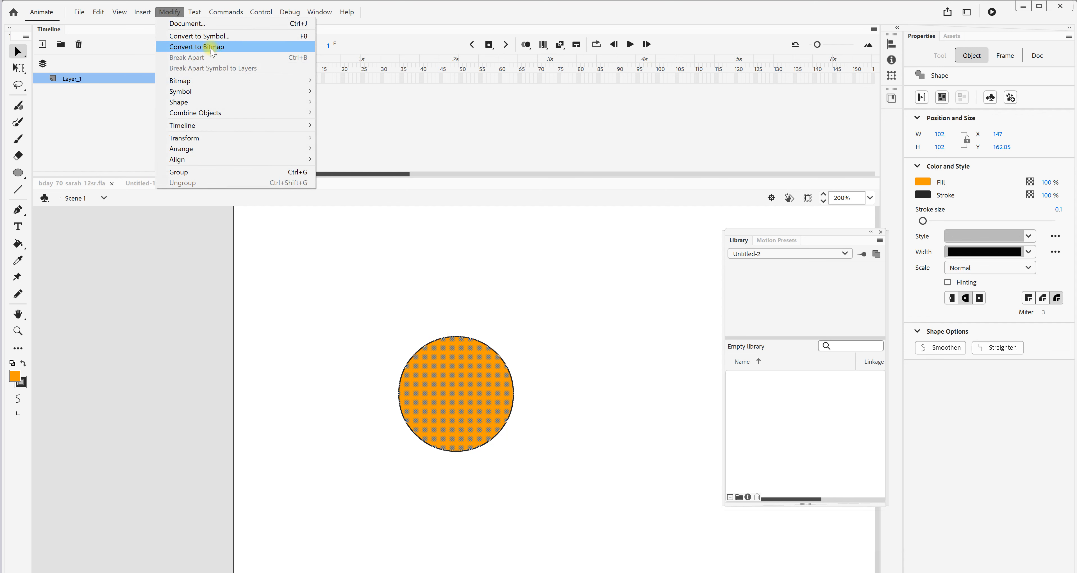
pyautogui.click(212, 37)
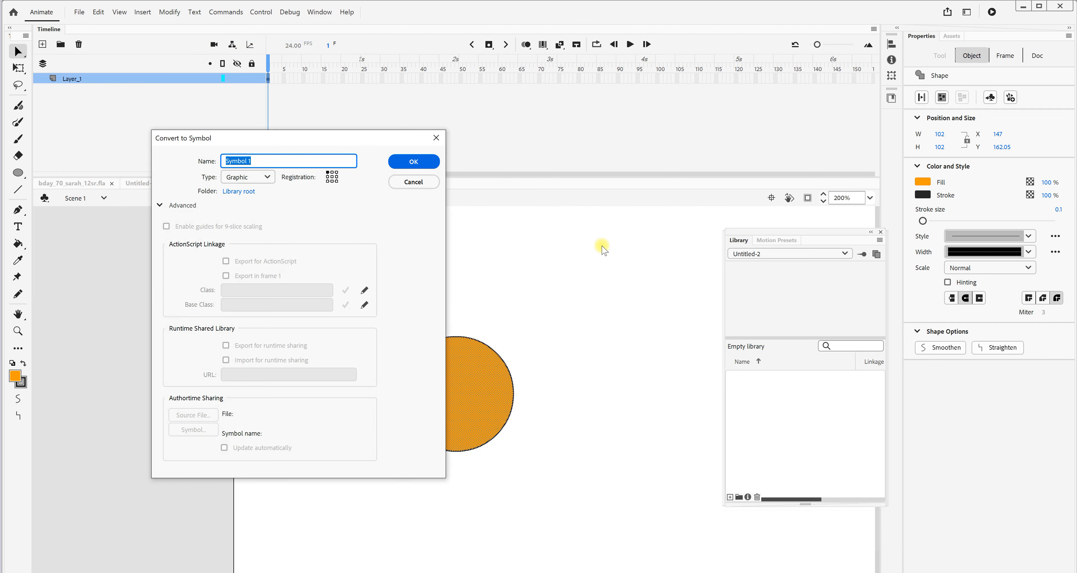
pyautogui.write('circle')
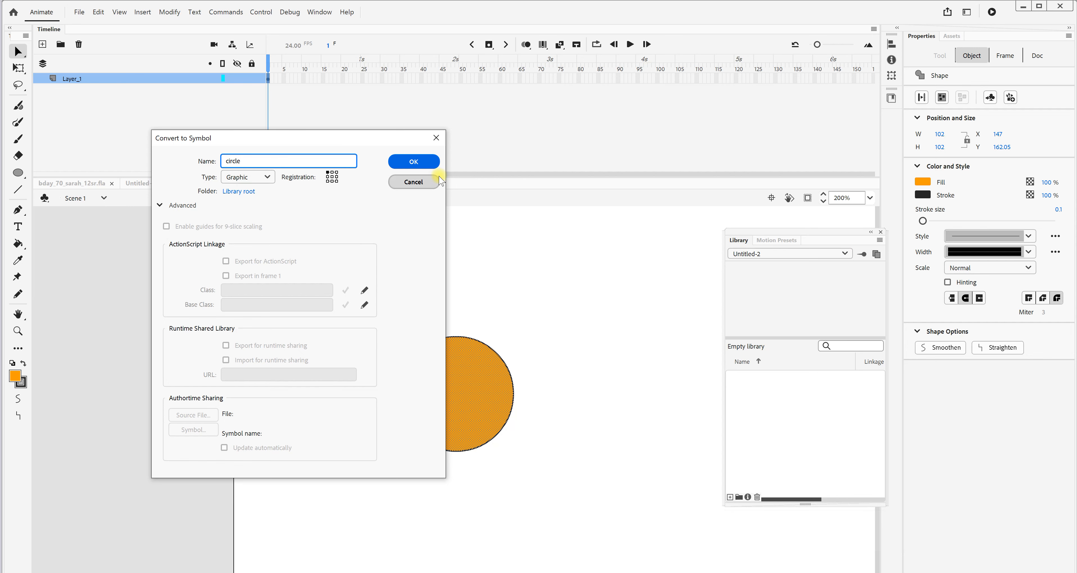
pyautogui.click(420, 163)
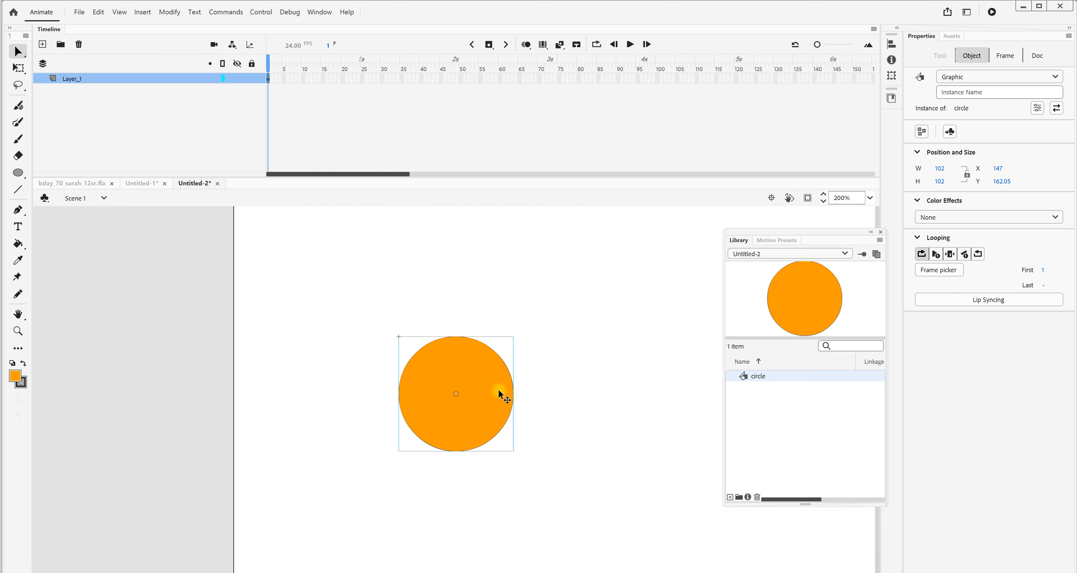
pyautogui.moveTo(500, 394); pyautogui.dragTo(230, 379)
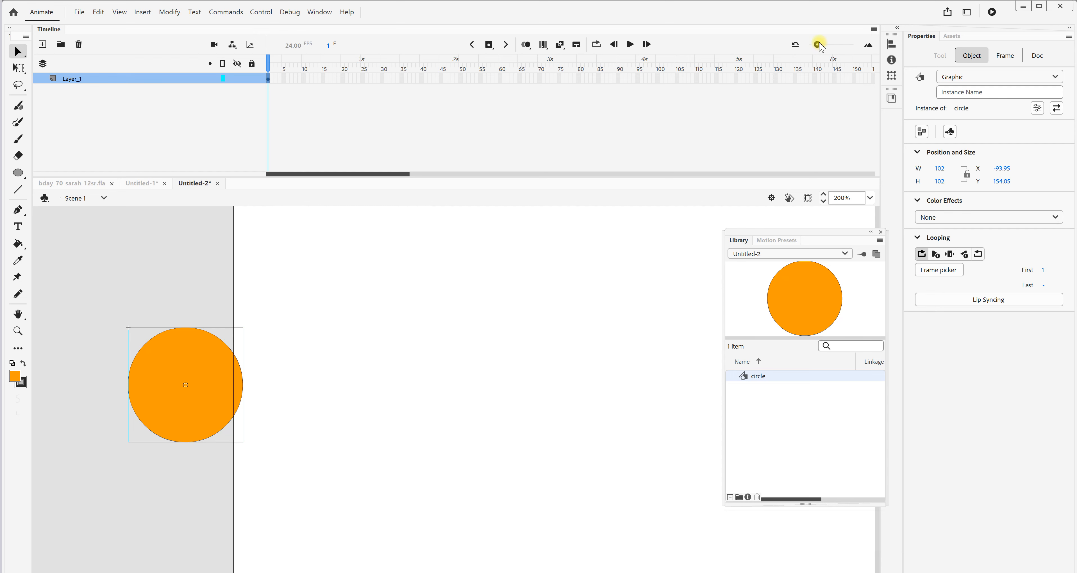
# - Extend the circle's frame span on Layer_1 to frame 20
pyautogui.moveTo(819, 45); pyautogui.dragTo(834, 47)
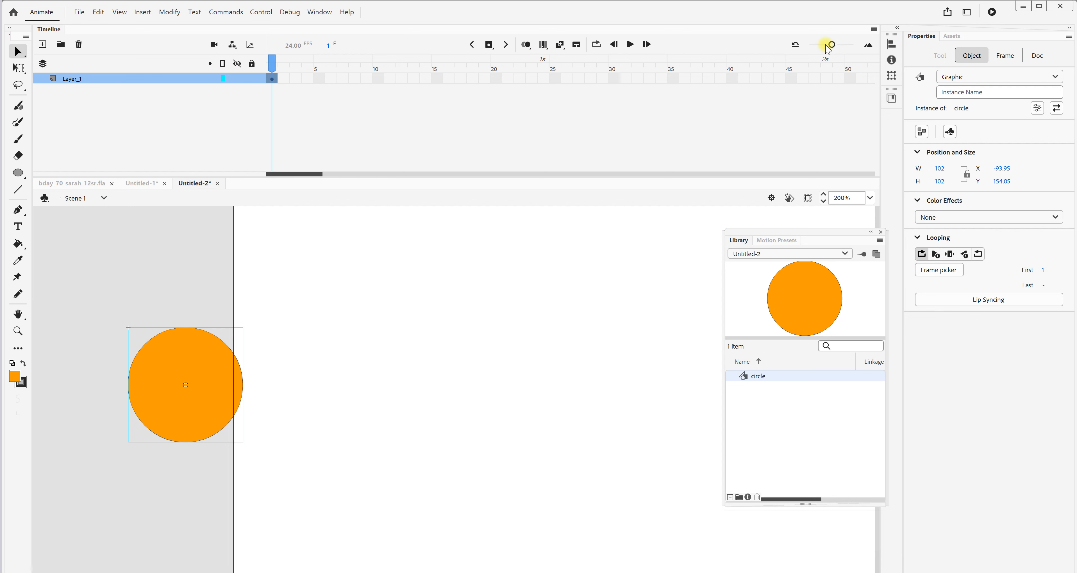
pyautogui.moveTo(831, 44); pyautogui.dragTo(824, 46)
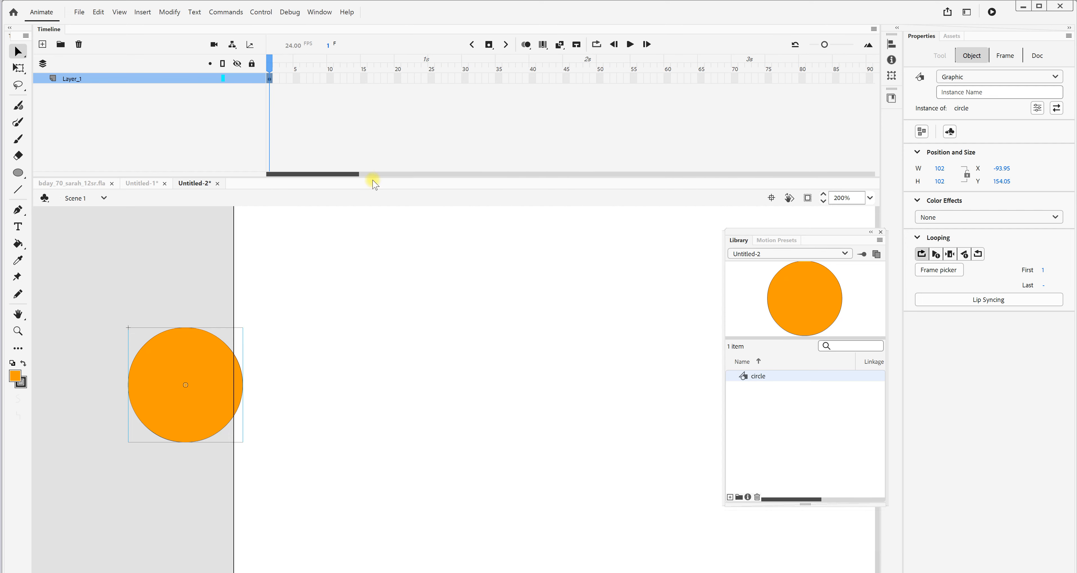
pyautogui.click(398, 78)
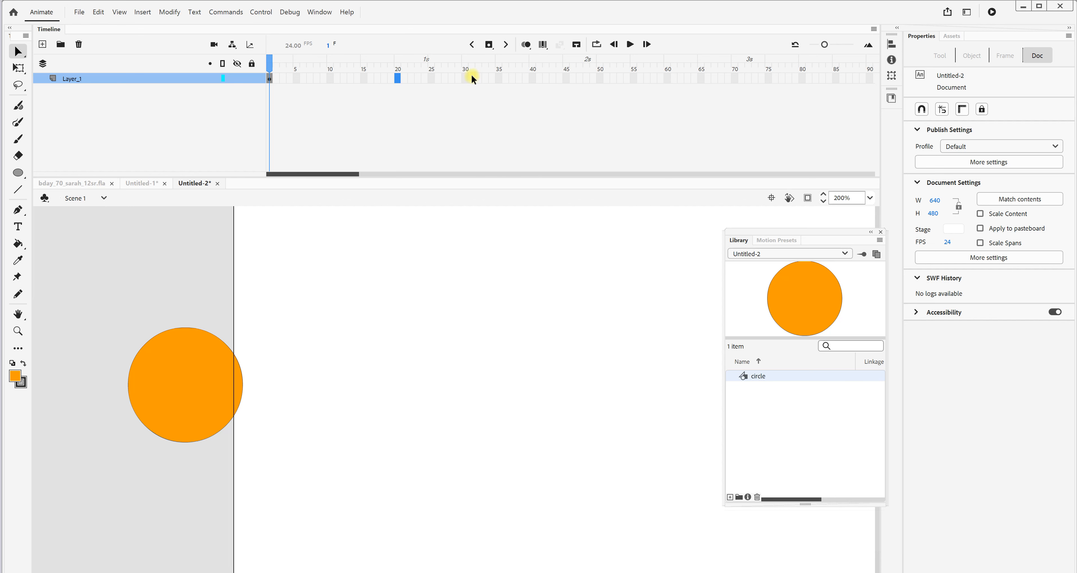
pyautogui.click(489, 45)
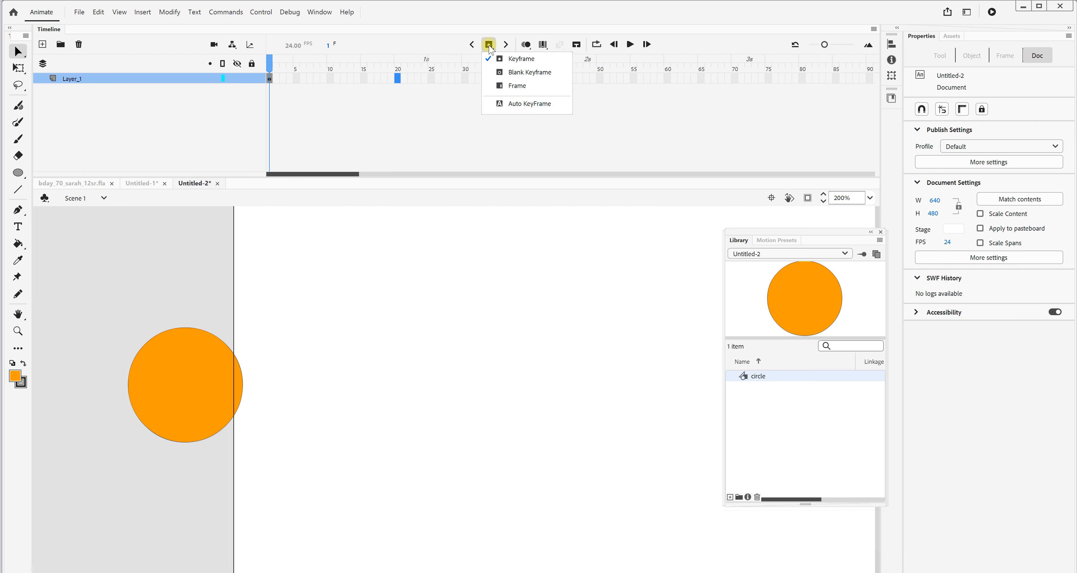
pyautogui.click(513, 214)
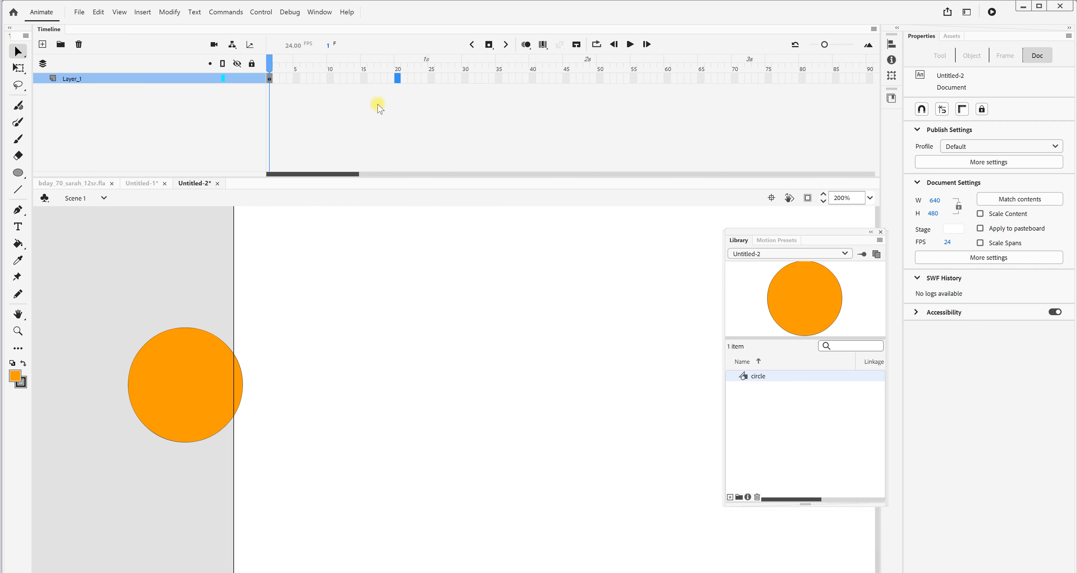
pyautogui.press('F5')
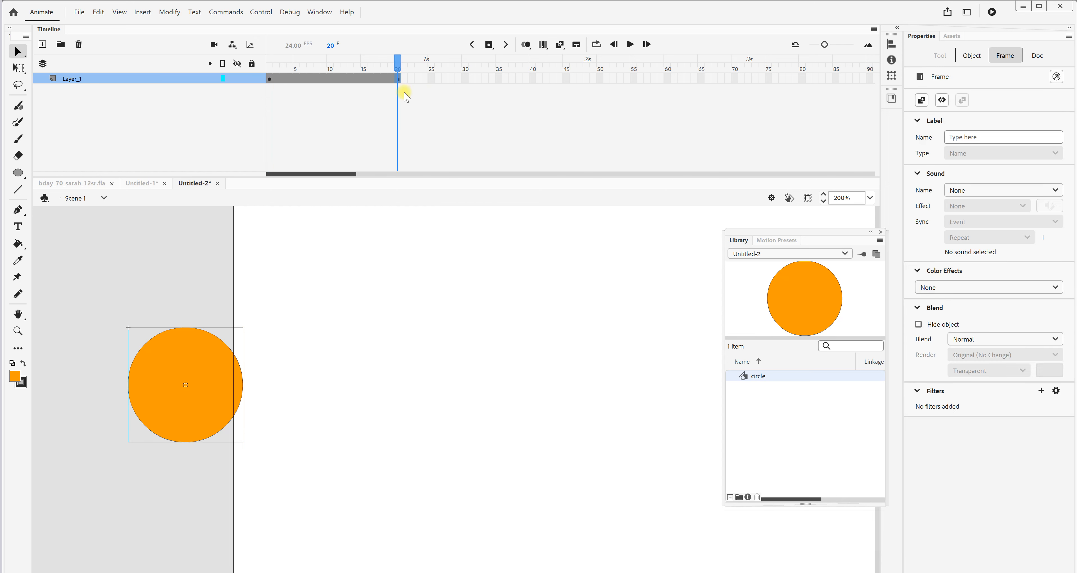
# - Insert an additional frame at frame 11 within the Layer_1 span
pyautogui.click(415, 223)
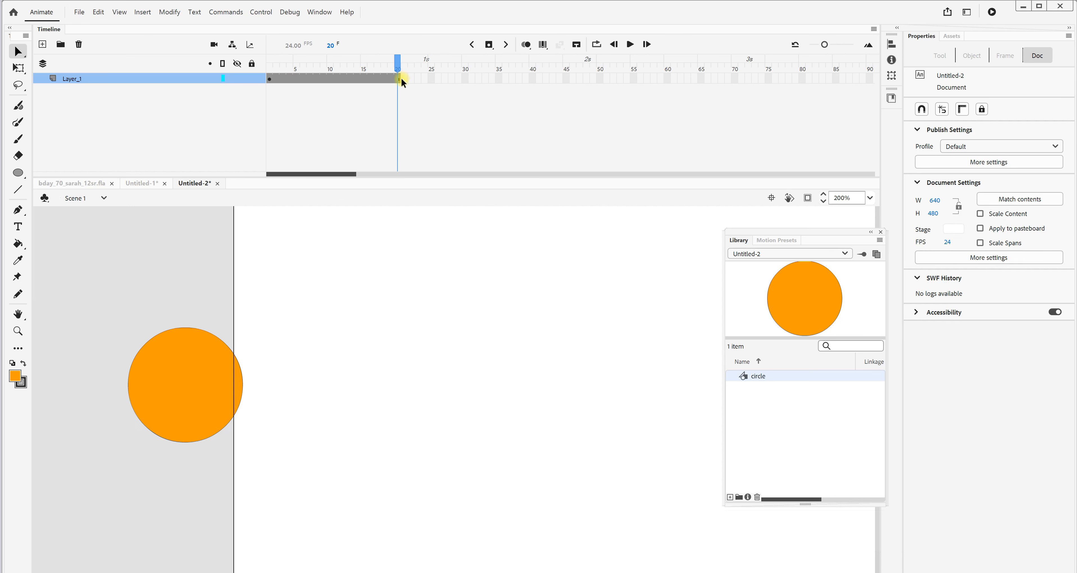
pyautogui.click(335, 78)
pyautogui.rightClick(335, 78)
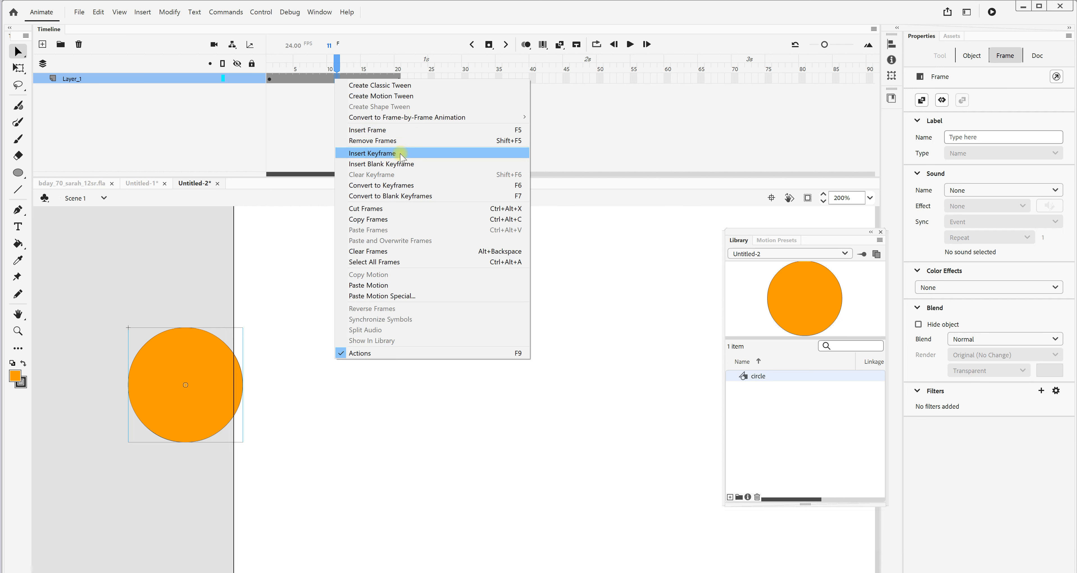
pyautogui.click(392, 131)
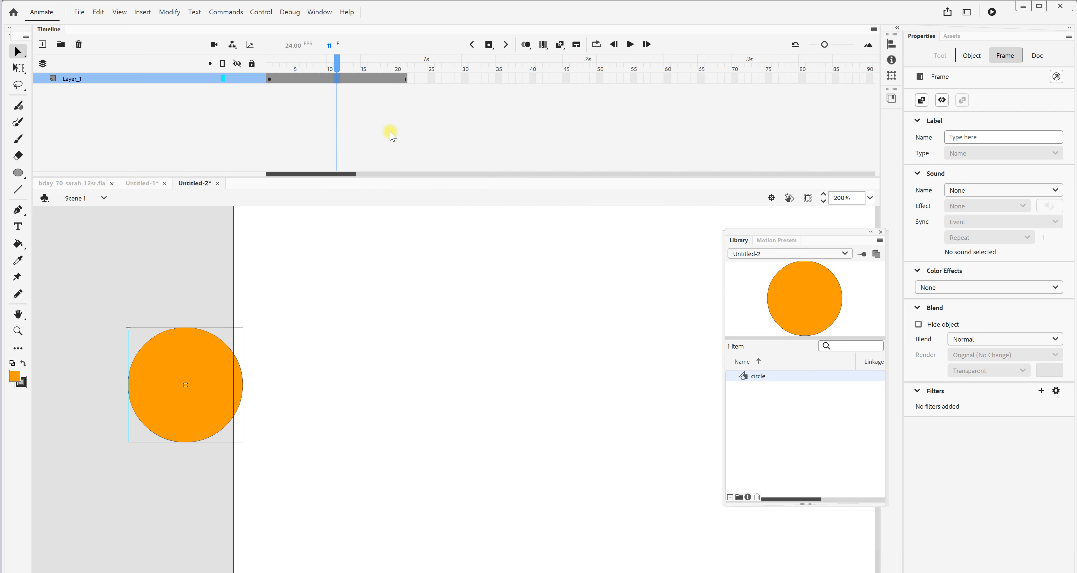
# - Add a keyframe at frame 21 of Layer_1 and move the circle right onto the stage, to about X 274, Y 159
pyautogui.click(404, 78)
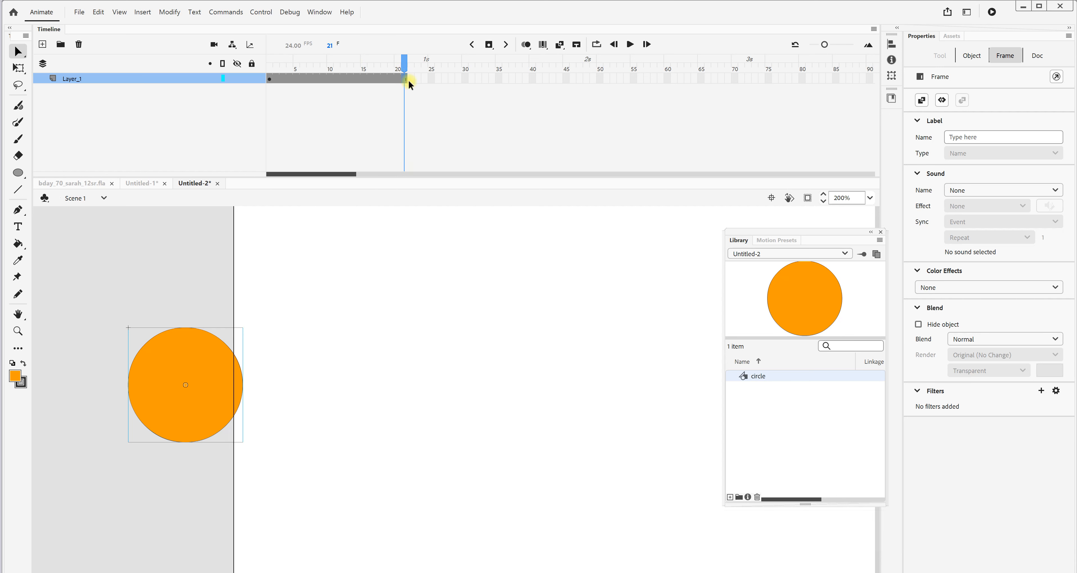
pyautogui.click(488, 45)
pyautogui.click(404, 80)
pyautogui.moveTo(404, 63); pyautogui.dragTo(411, 83)
pyautogui.click(405, 80)
pyautogui.moveTo(172, 367); pyautogui.dragTo(583, 373)
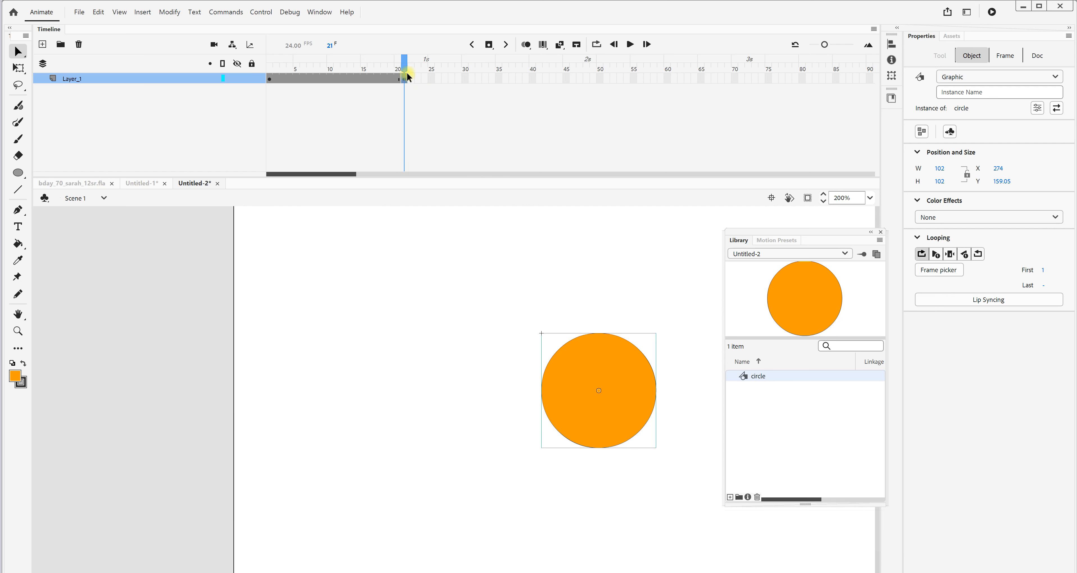
# - Create a classic tween between the Layer_1 keyframes at frames 1 and 21, and preview the circle's movement
pyautogui.moveTo(404, 78); pyautogui.dragTo(250, 85)
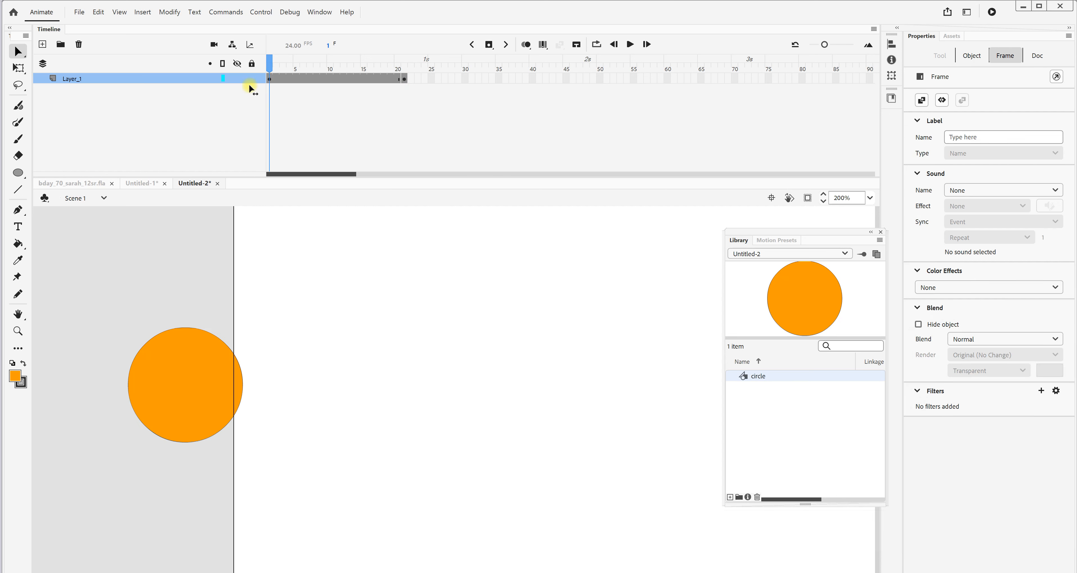
pyautogui.click(269, 78)
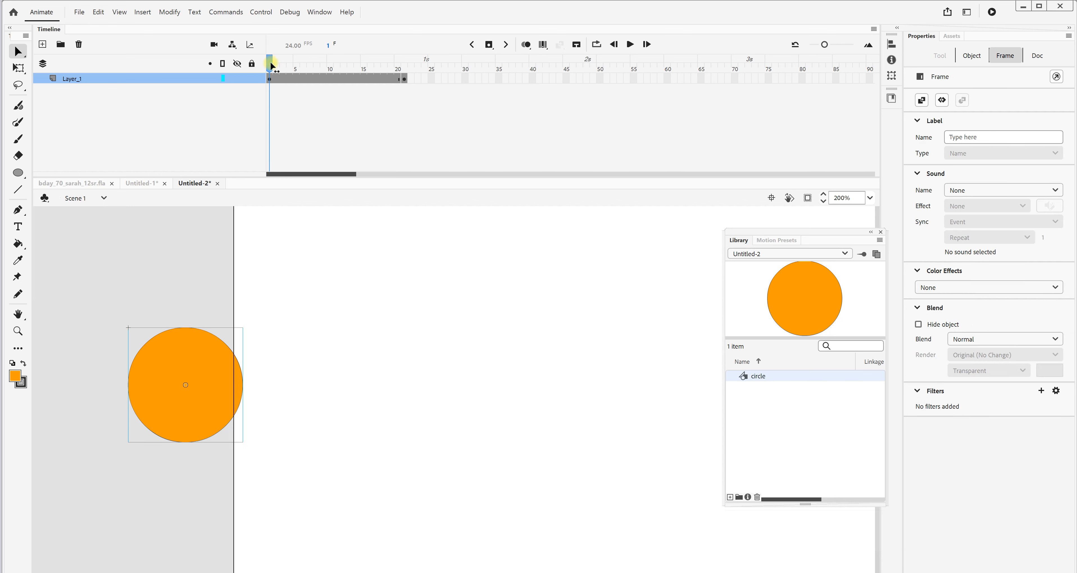
pyautogui.moveTo(271, 65); pyautogui.dragTo(402, 76)
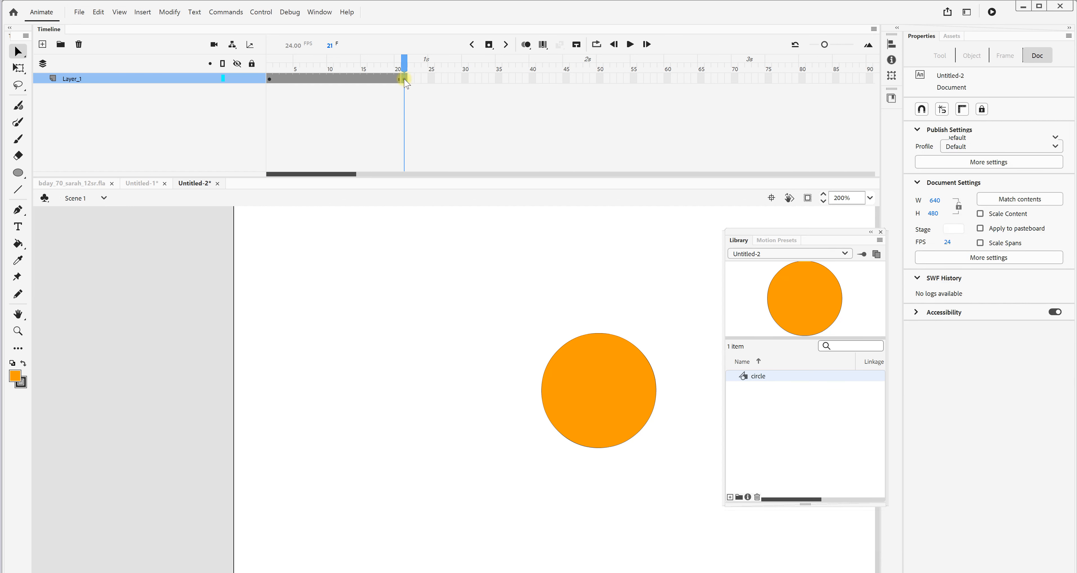
pyautogui.click(404, 79)
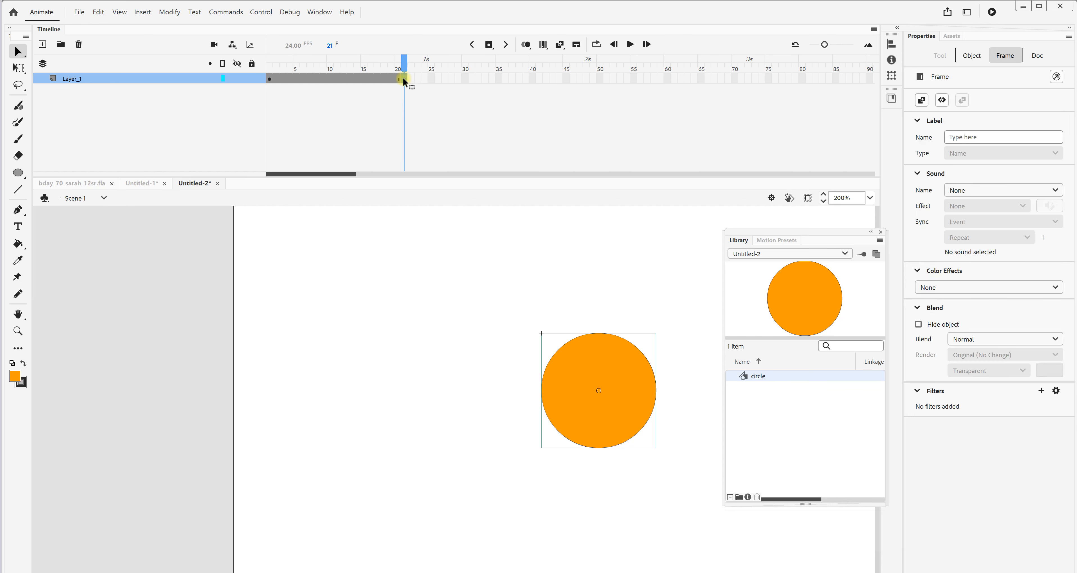
pyautogui.rightClick(336, 79)
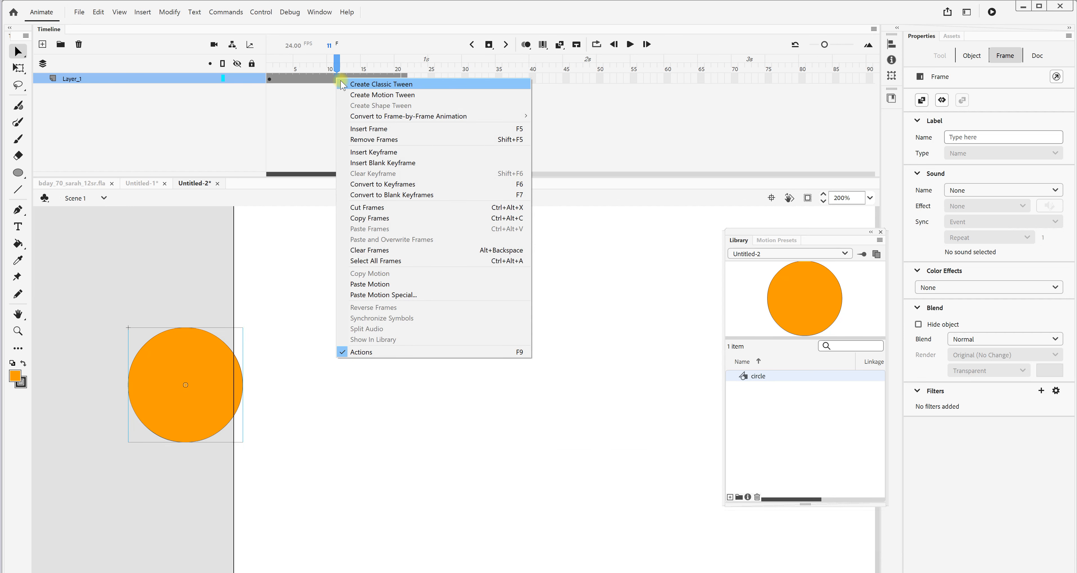
pyautogui.click(379, 85)
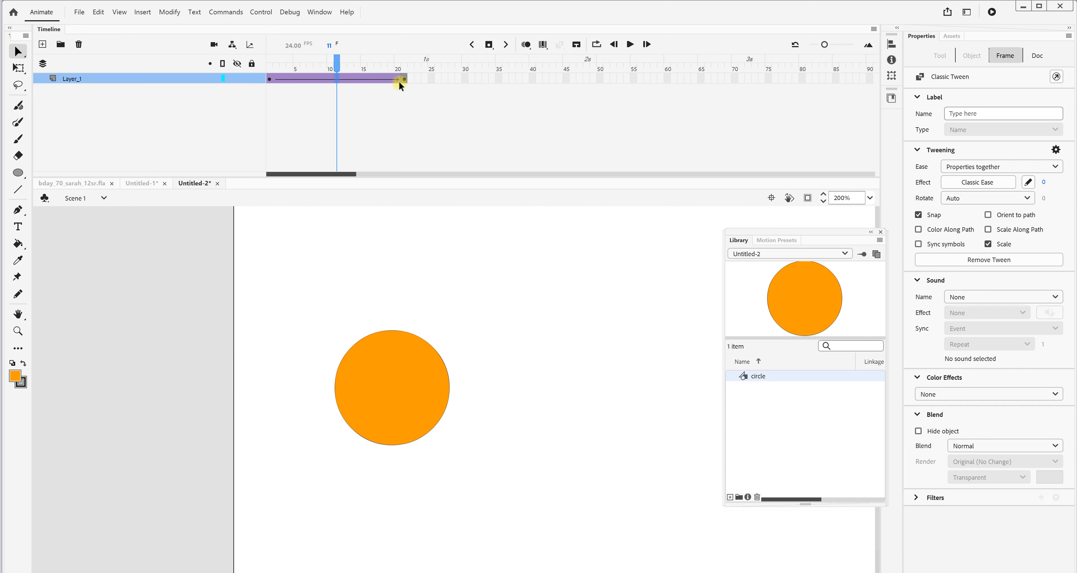
pyautogui.moveTo(337, 63); pyautogui.dragTo(405, 84)
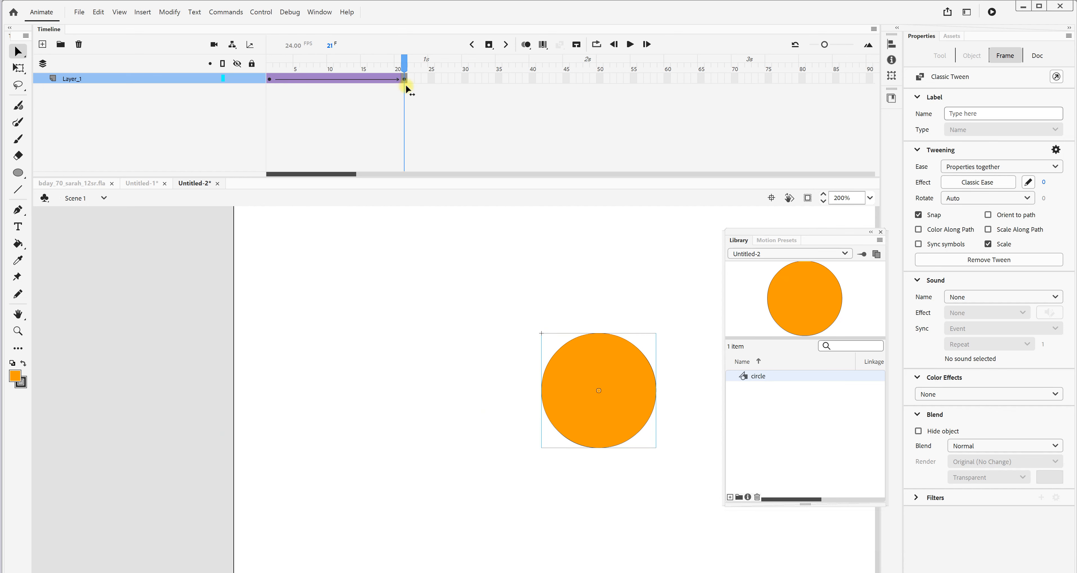
# - Add a new layer and draw a light-blue rectangle of about 86 by 82 px below and left of the circle
pyautogui.click(80, 94)
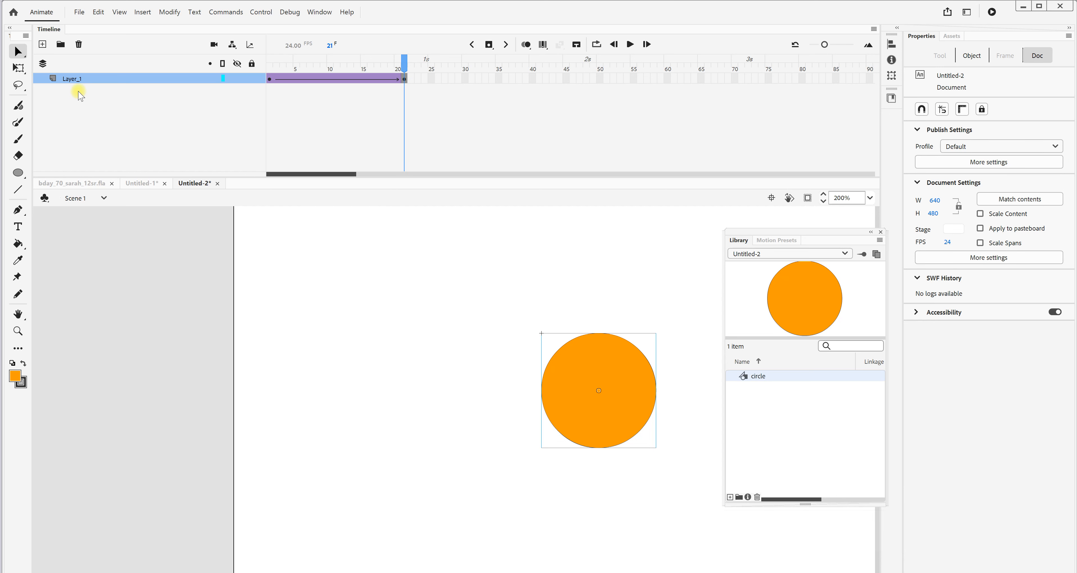
pyautogui.click(42, 45)
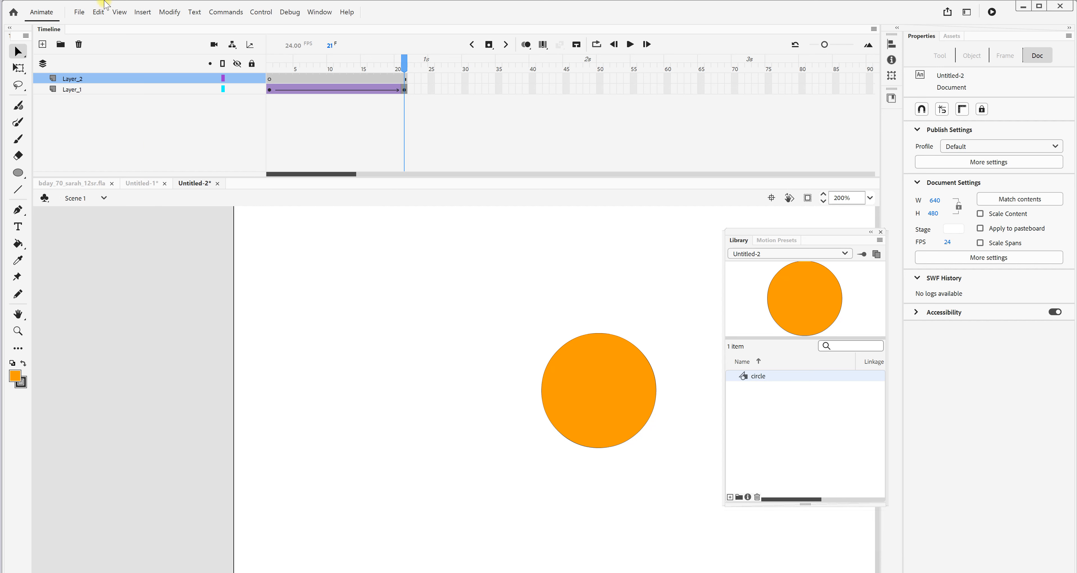
pyautogui.click(18, 173)
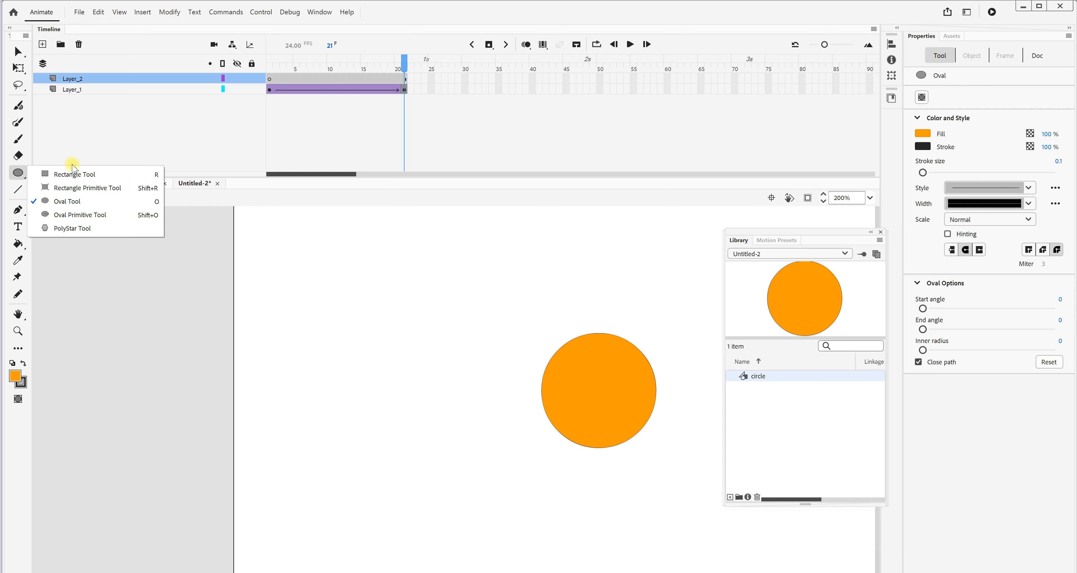
pyautogui.click(73, 175)
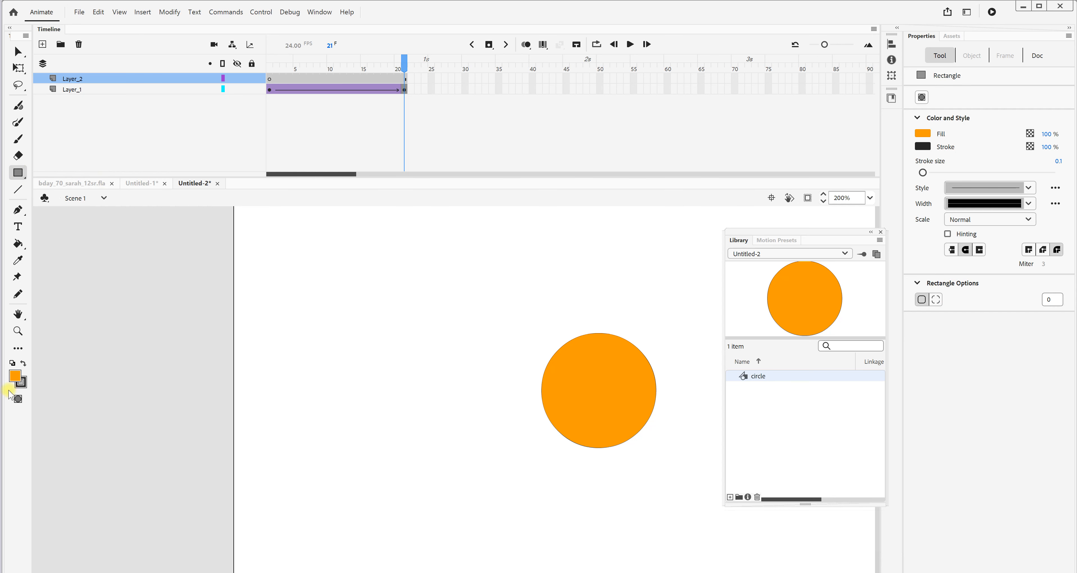
pyautogui.click(15, 376)
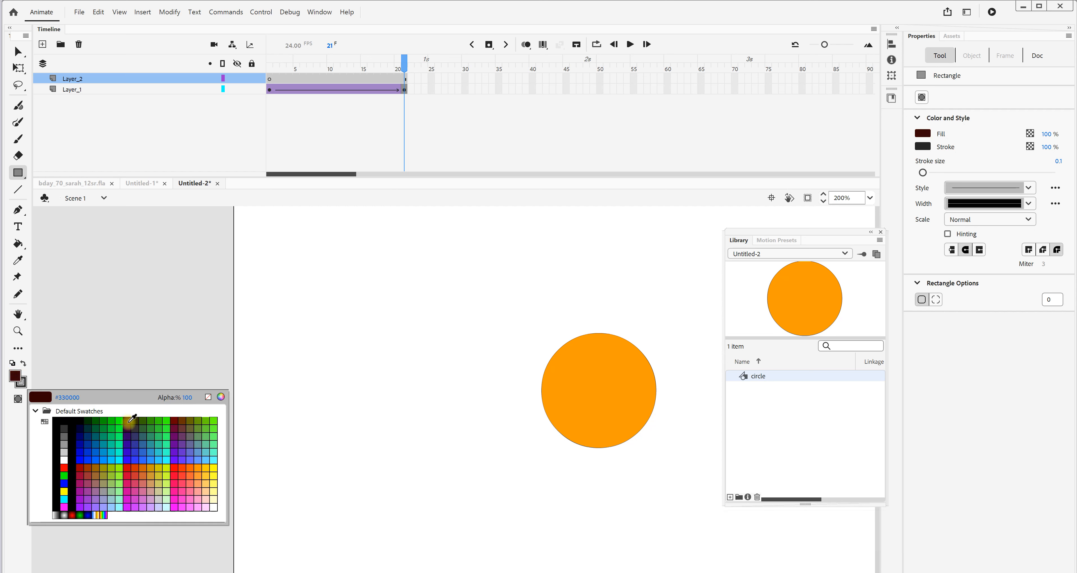
pyautogui.click(112, 459)
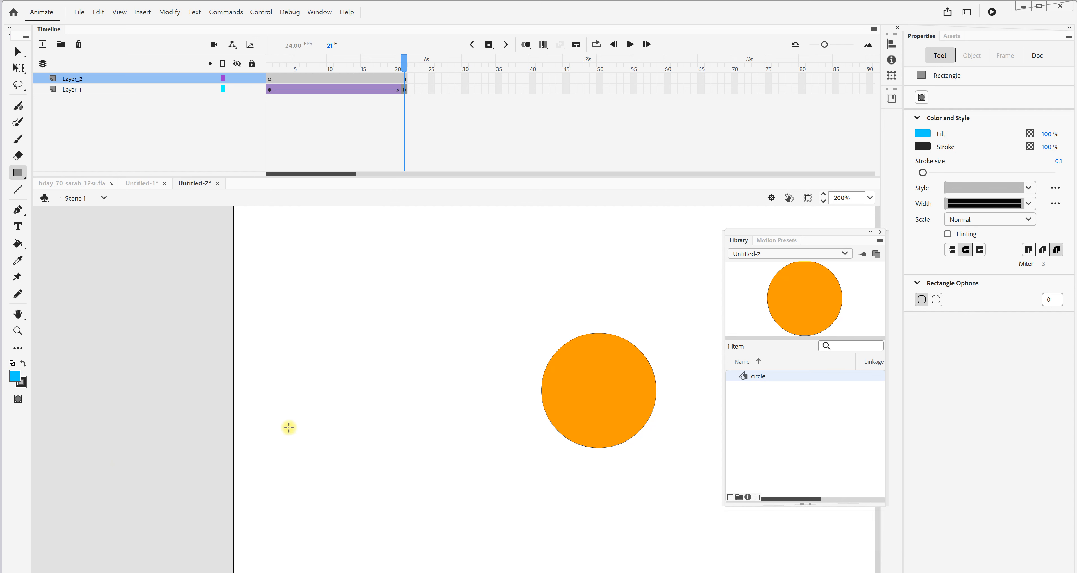
pyautogui.moveTo(289, 427); pyautogui.dragTo(386, 518)
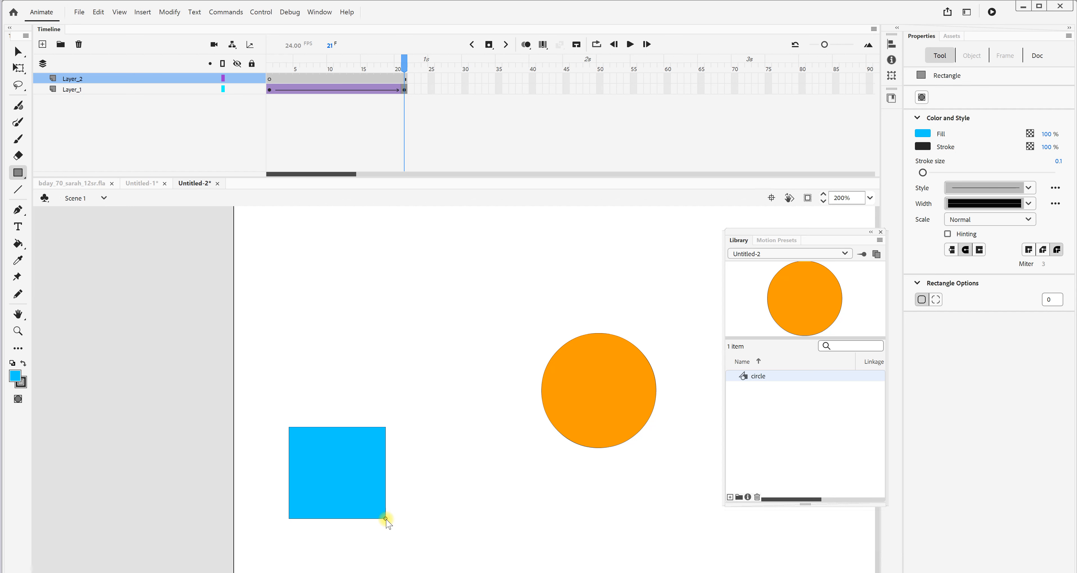
# - Convert the blue rectangle to a graphic symbol named rec
pyautogui.click(18, 51)
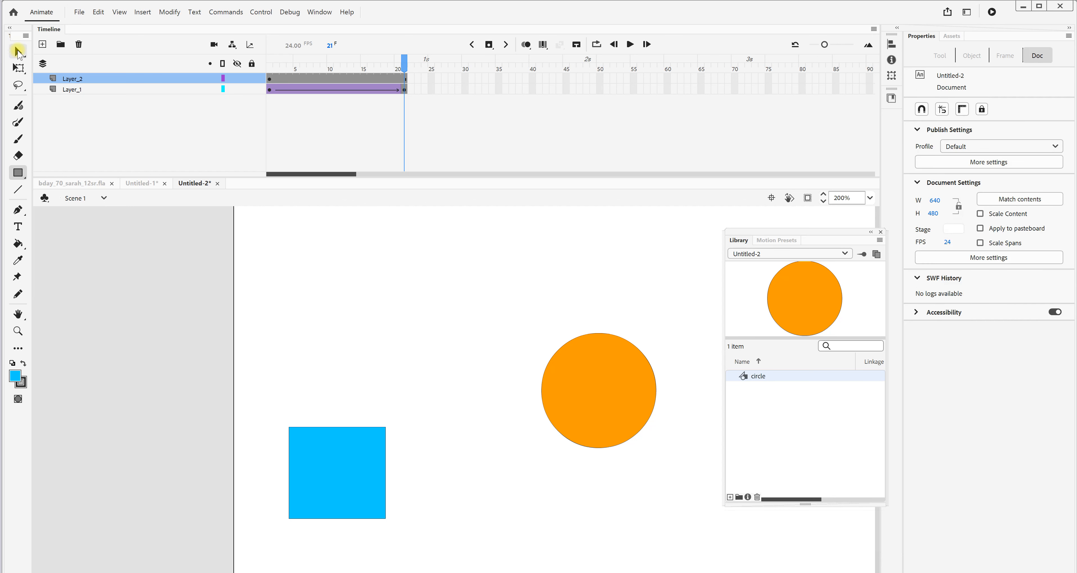
pyautogui.click(351, 472)
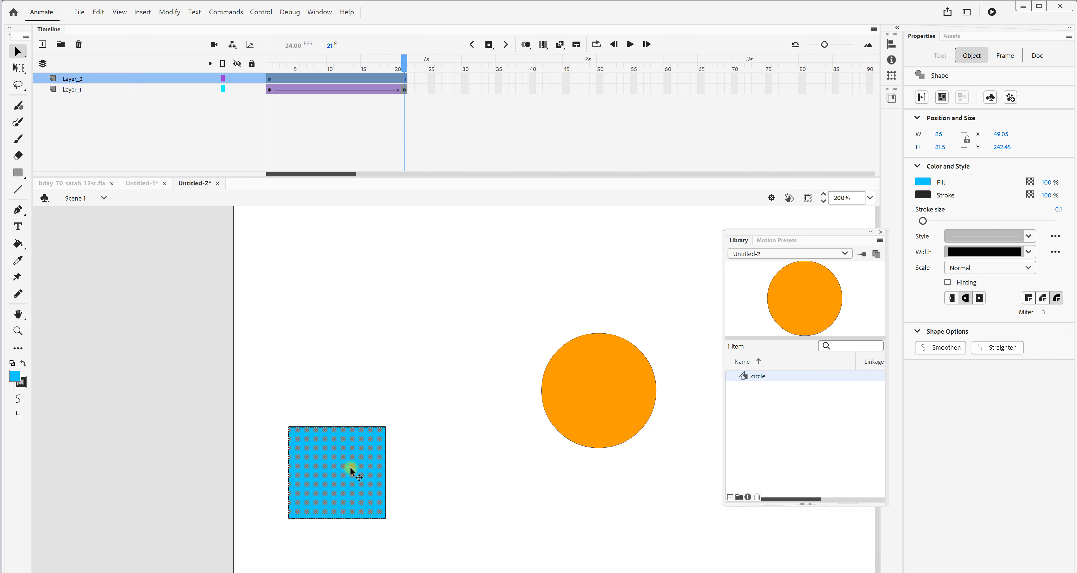
pyautogui.press('F8')
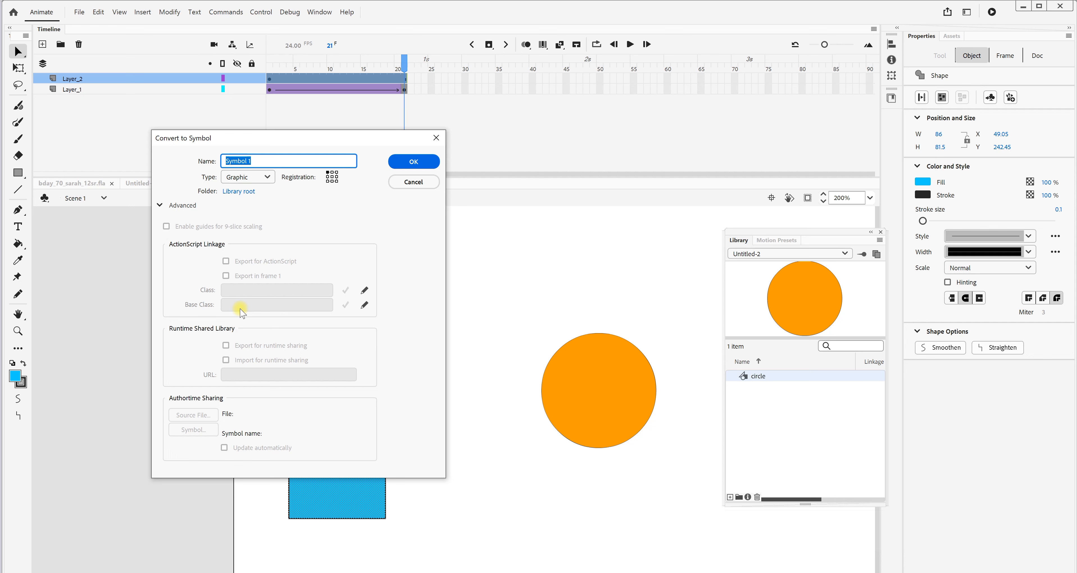
pyautogui.write('rec')
pyautogui.click(411, 162)
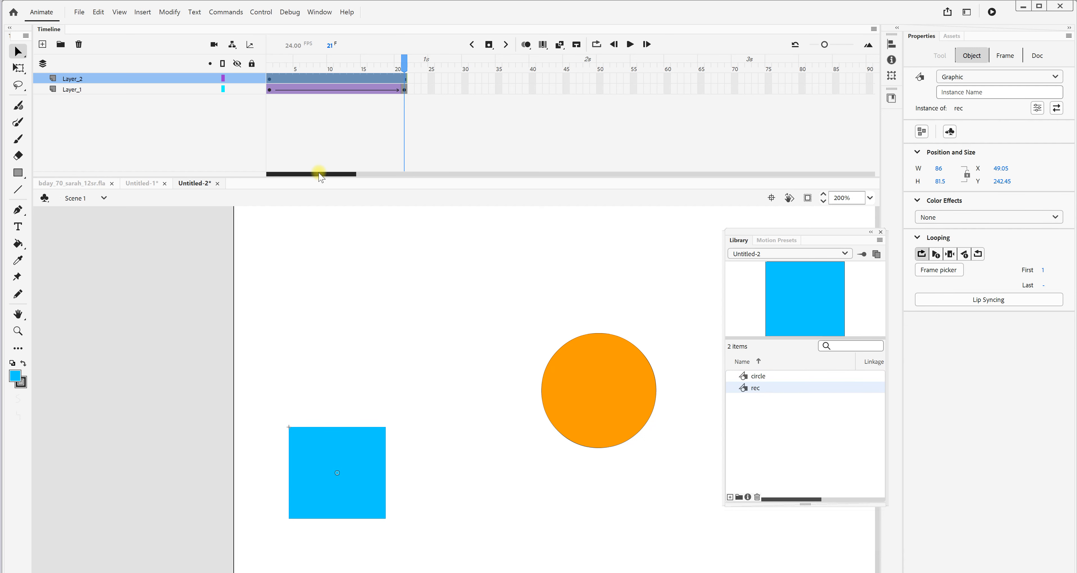
# - Extend Layer_1 and Layer_2 with frames up to frame 135
pyautogui.moveTo(320, 174); pyautogui.dragTo(384, 178)
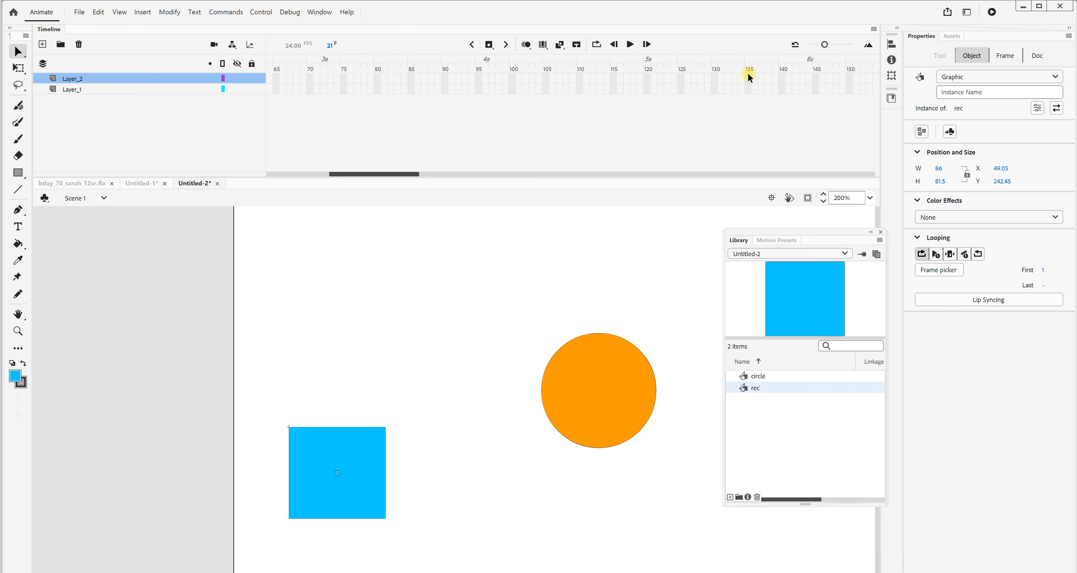
pyautogui.moveTo(748, 75); pyautogui.dragTo(746, 104)
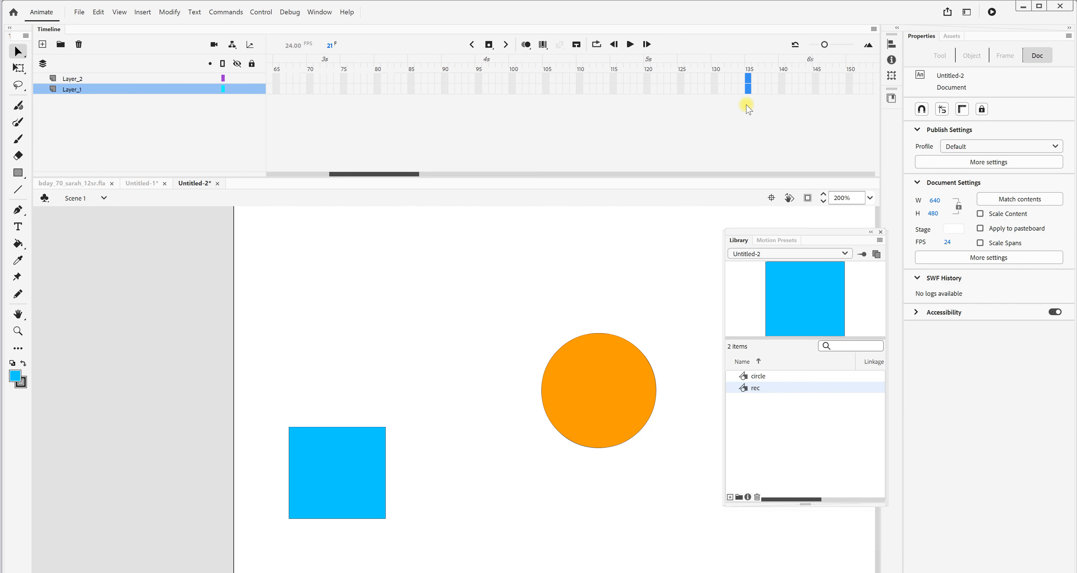
pyautogui.press('F5')
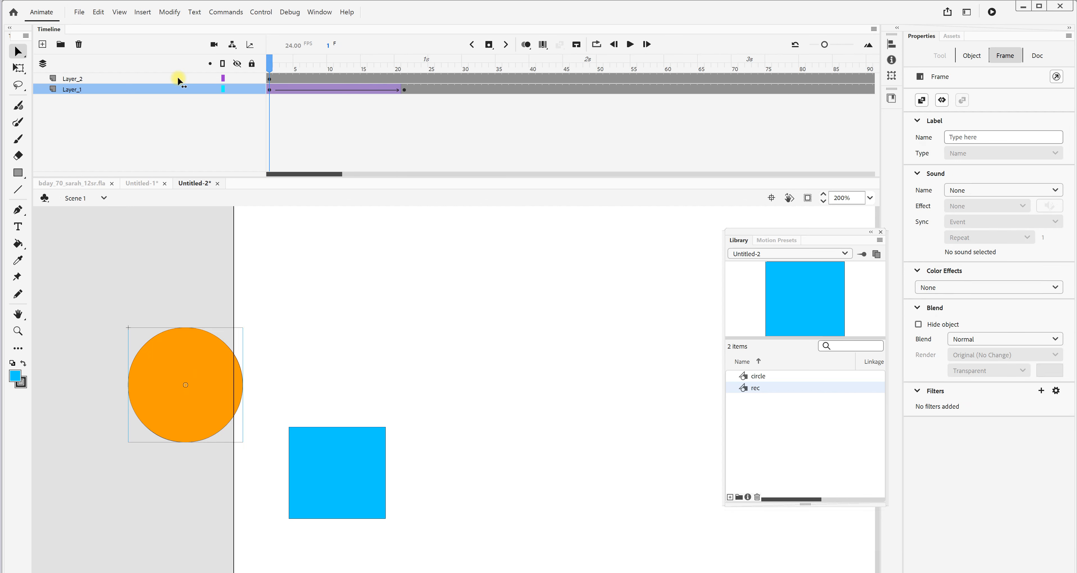
# - Create a motion tween on Layer_2 from frame 1 for the blue rectangle, and move the Library clear of the stage
pyautogui.click(270, 78)
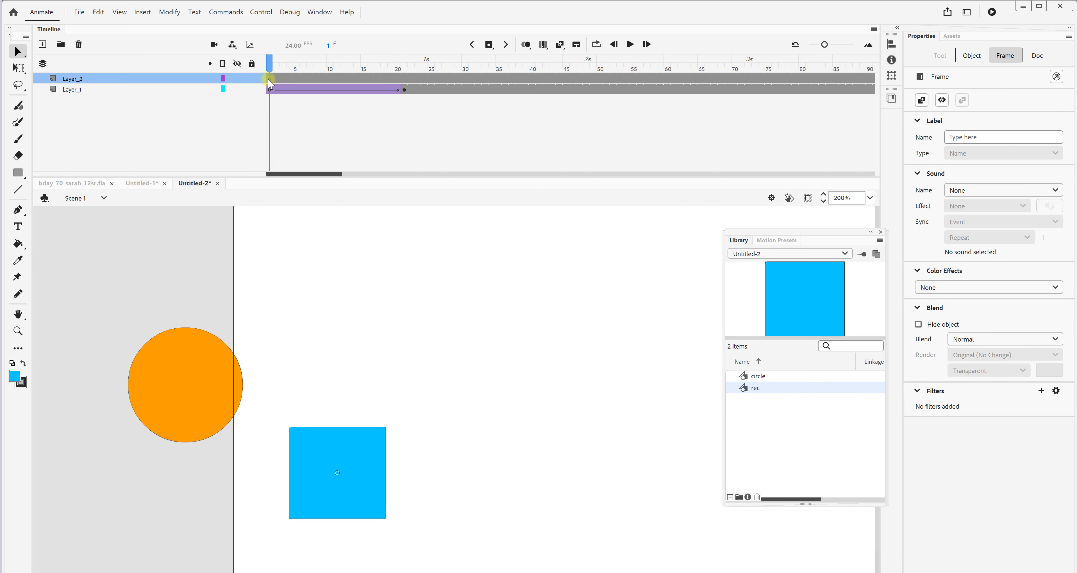
pyautogui.rightClick(269, 80)
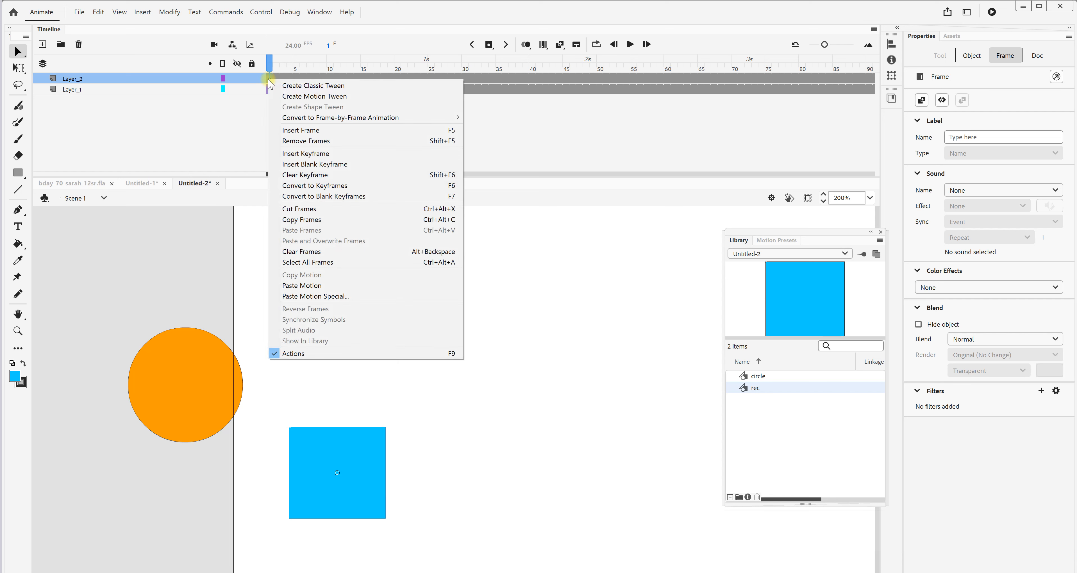
pyautogui.click(304, 96)
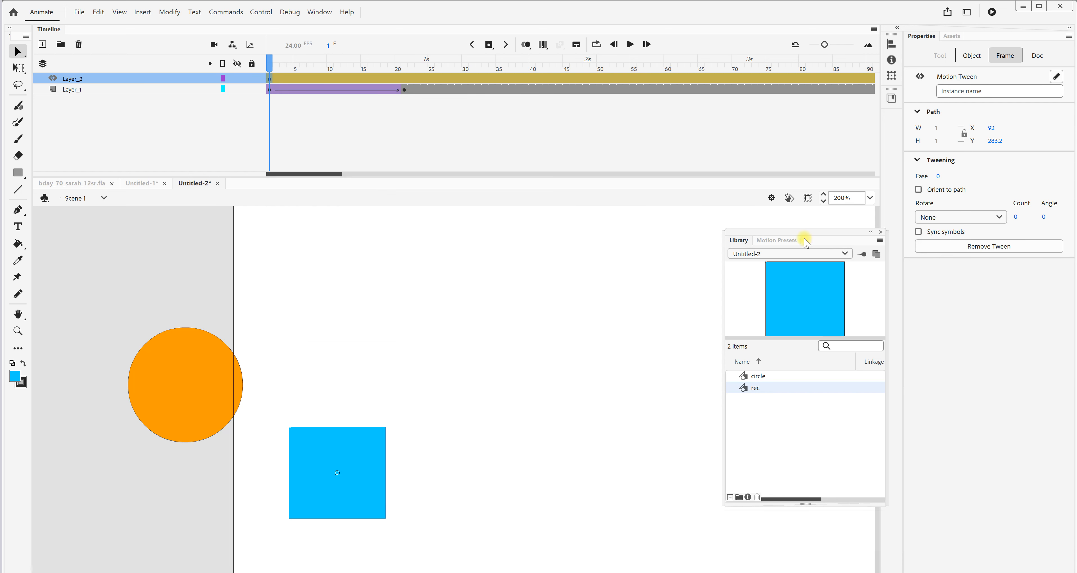
pyautogui.moveTo(792, 232); pyautogui.dragTo(915, 250)
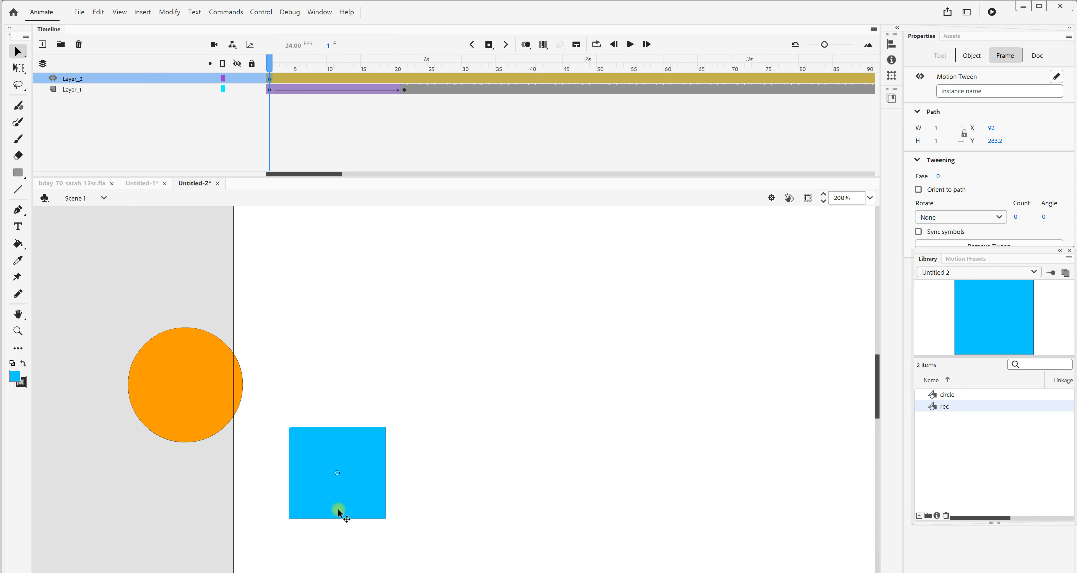
# - At frame 10, move the blue rectangle up and right on the stage to about X 216, Y 92
pyautogui.moveTo(269, 66); pyautogui.dragTo(330, 79)
pyautogui.click(392, 285)
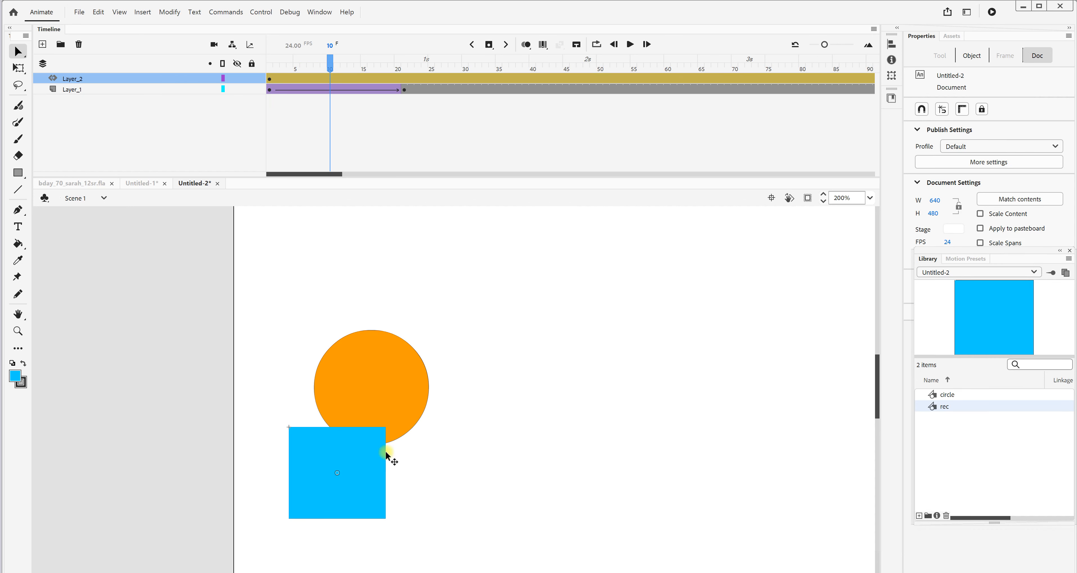
pyautogui.moveTo(354, 477); pyautogui.dragTo(541, 305)
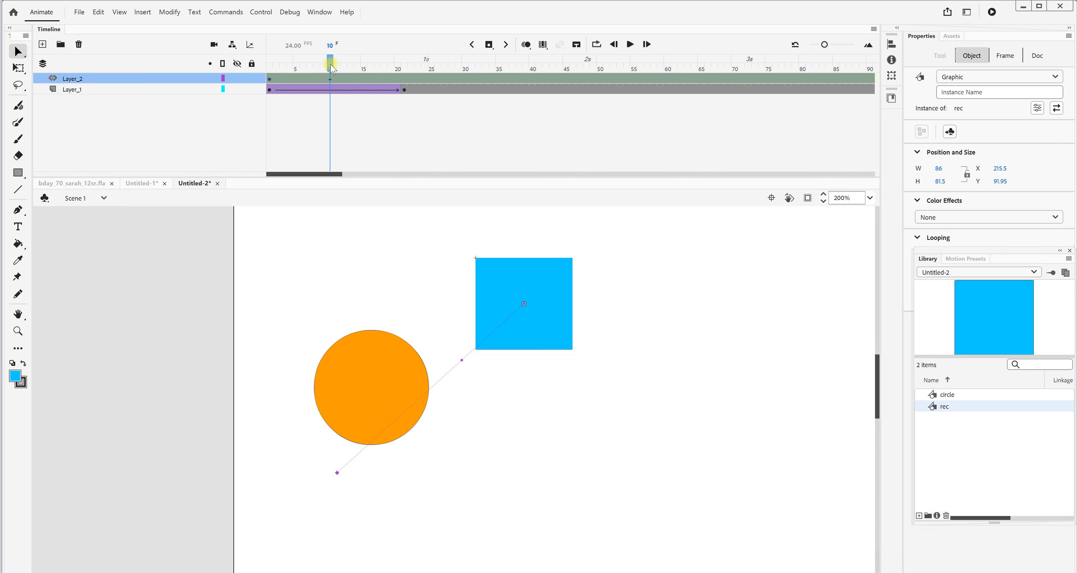
# - Move the blue rectangle below and left of the circle at frame 33, and to about X 456, Y 91 at frame 53
pyautogui.click(467, 73)
pyautogui.click(350, 89)
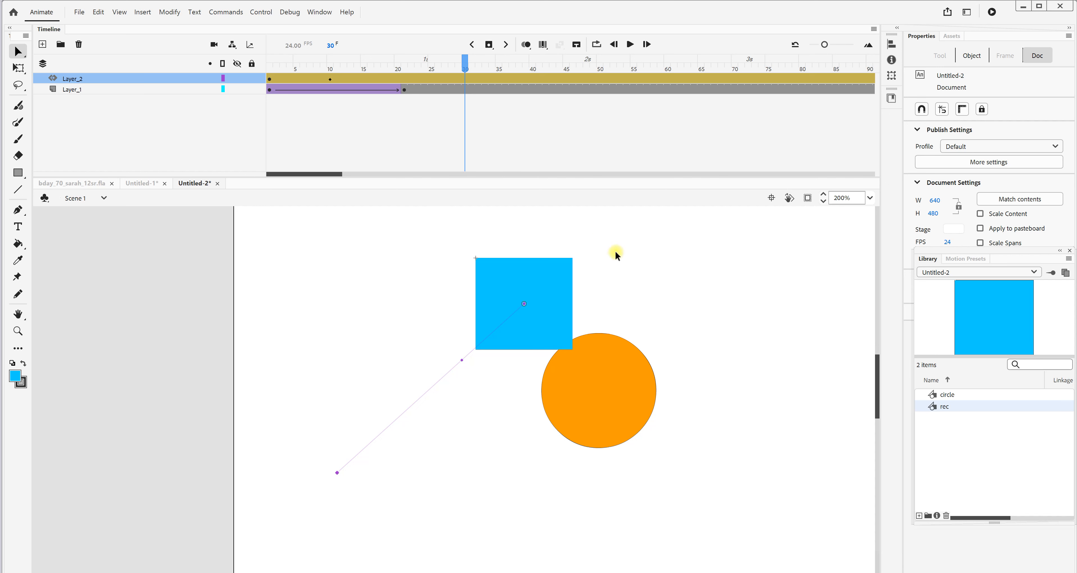
pyautogui.moveTo(468, 69); pyautogui.dragTo(484, 63)
pyautogui.moveTo(546, 269); pyautogui.dragTo(433, 447)
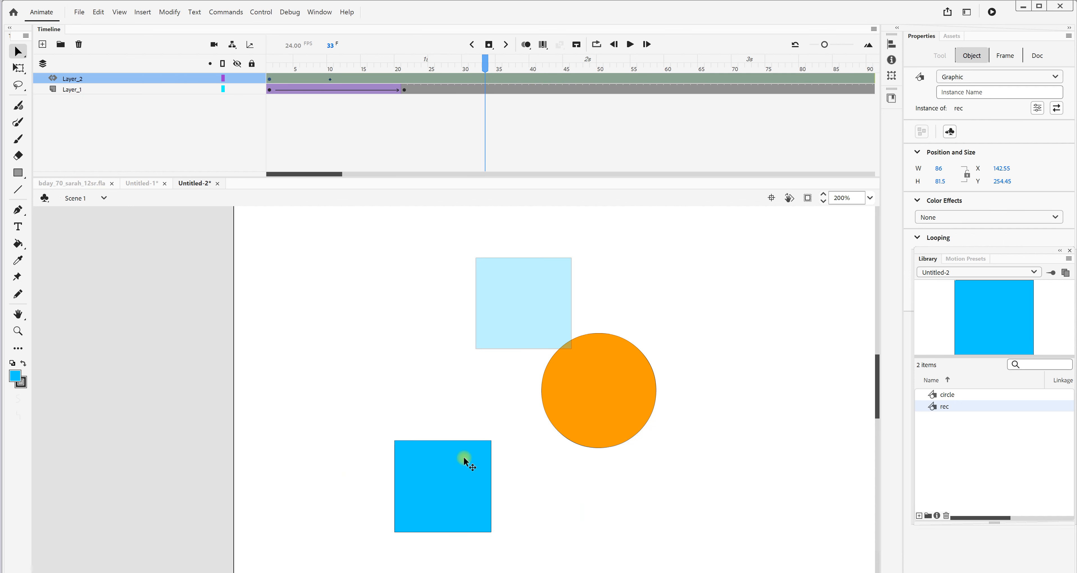
pyautogui.moveTo(482, 71); pyautogui.dragTo(620, 92)
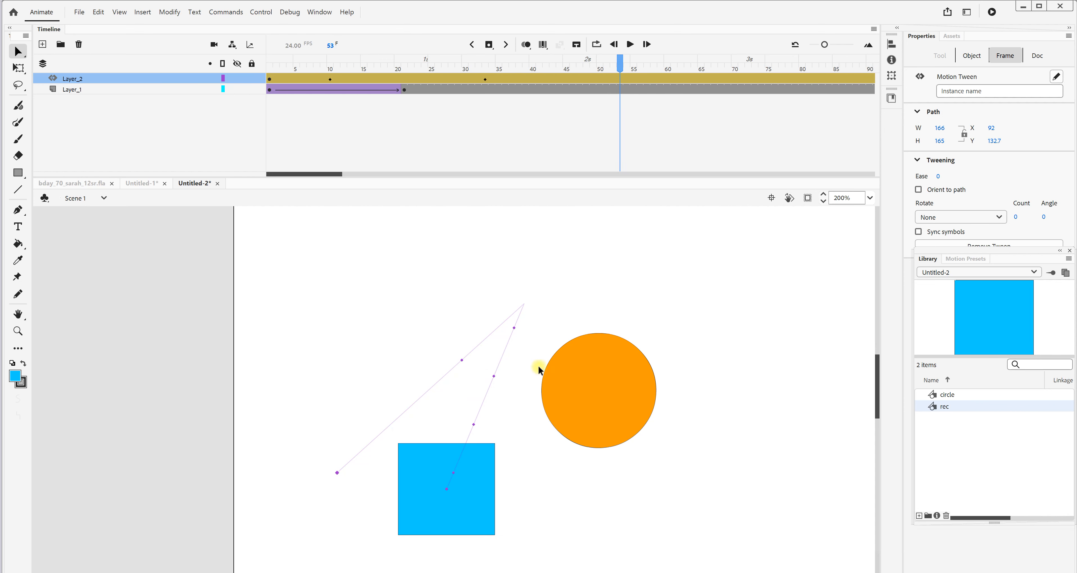
pyautogui.moveTo(466, 498); pyautogui.dragTo(812, 318)
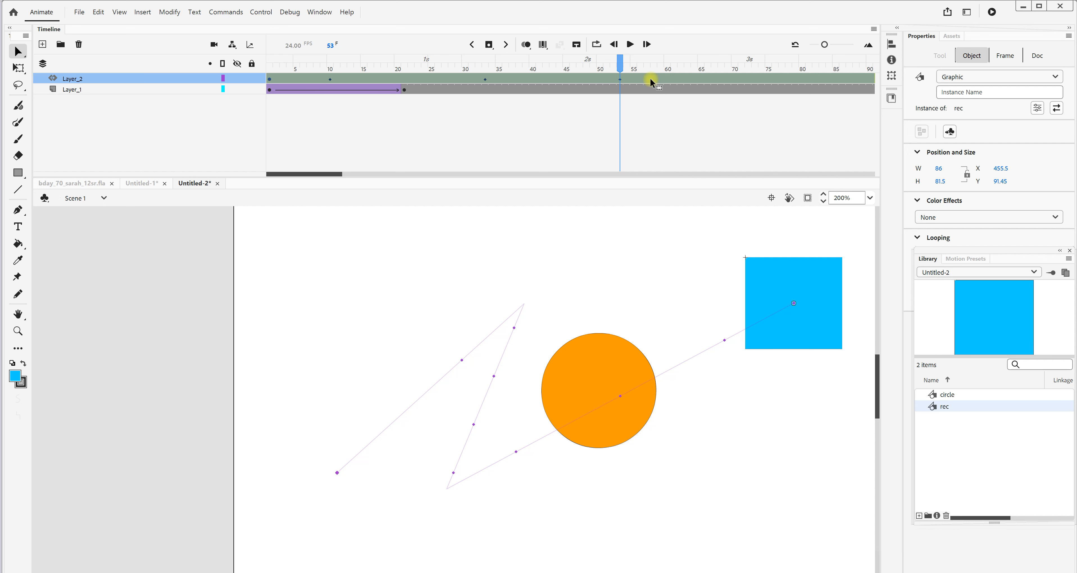
# - Center the whole stage in view at 99% and clip the content outside the stage
pyautogui.hotkey('ctrl', '1')
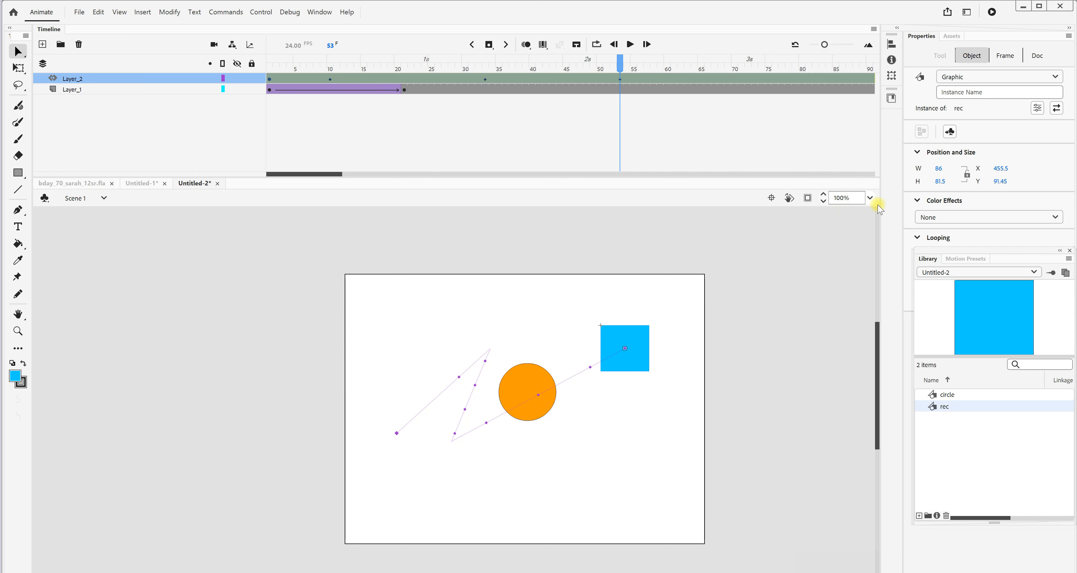
pyautogui.click(823, 201)
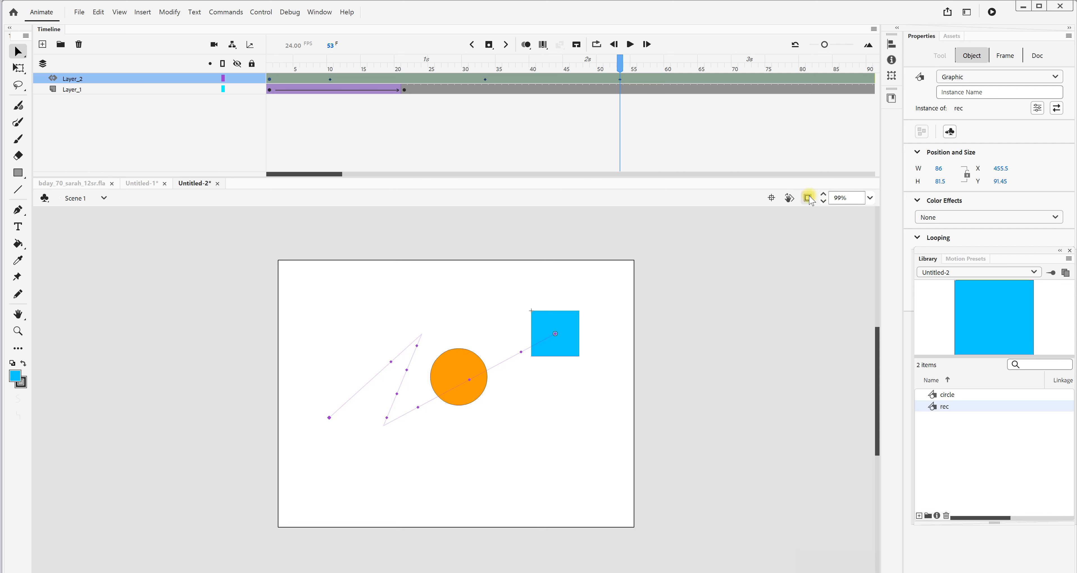
pyautogui.click(772, 200)
pyautogui.click(807, 198)
# - At frame 78, move the blue rectangle off the stage's right side to about X 767, Y 325, and test the movie
pyautogui.moveTo(621, 63); pyautogui.dragTo(788, 63)
pyautogui.click(580, 328)
pyautogui.moveTo(568, 319); pyautogui.dragTo(743, 449)
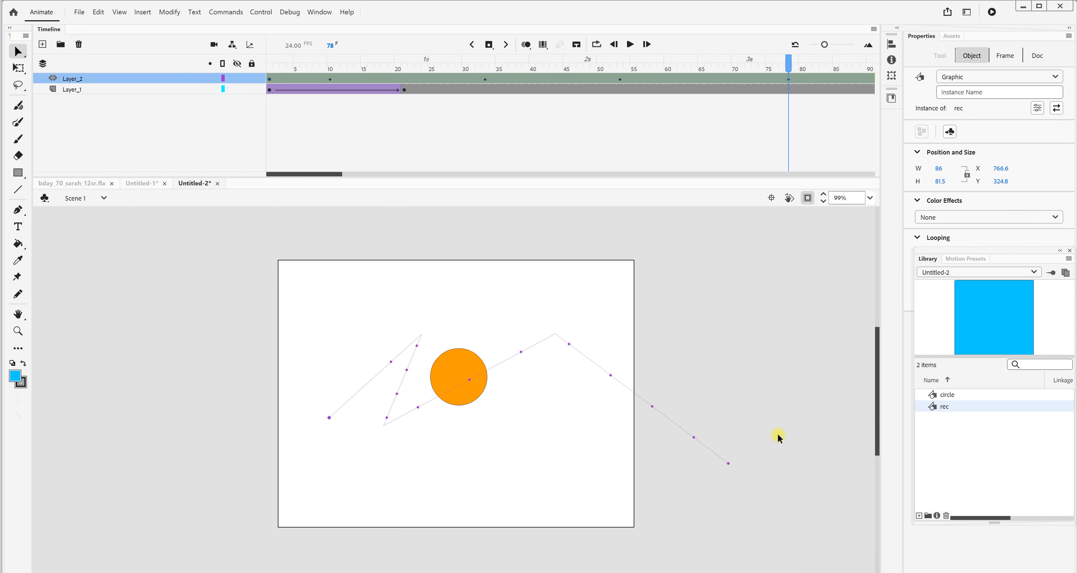
pyautogui.hotkey('ctrl', 'Return')
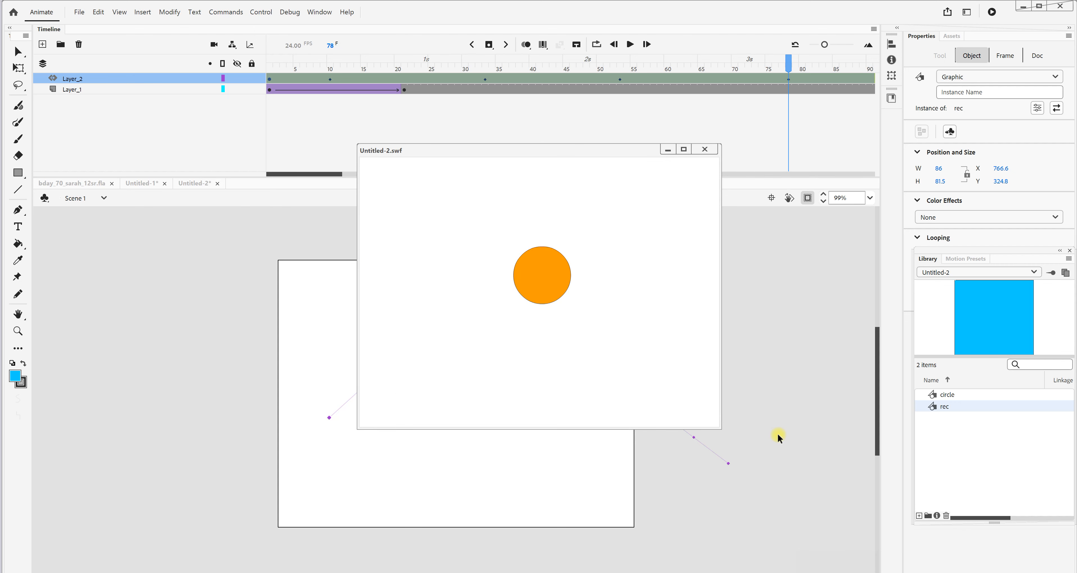
pyautogui.click(705, 150)
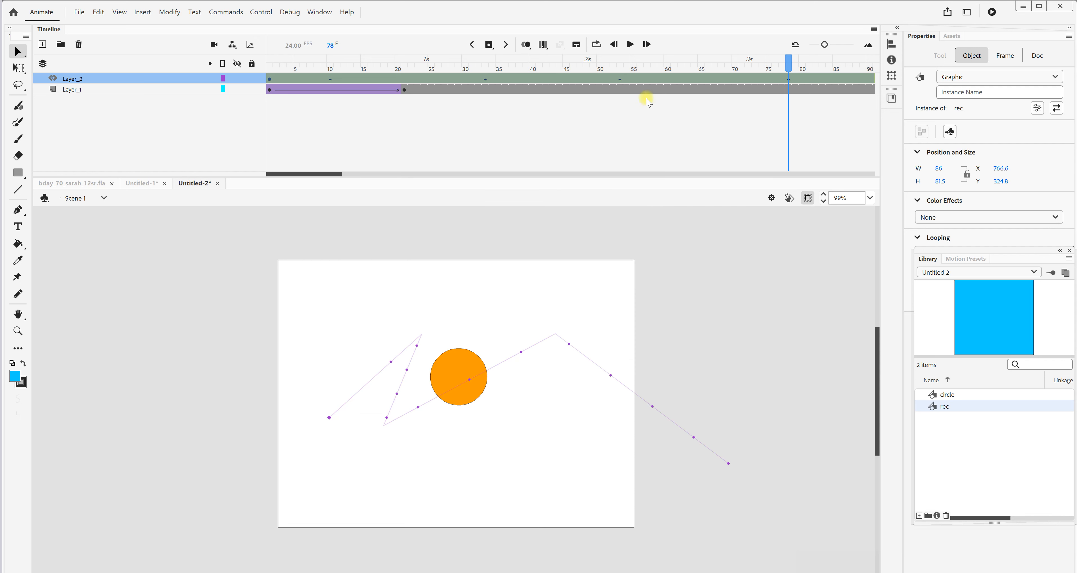
# - Set the Layer_2 motion tween to rotate clockwise with a count of 2, and preview the rotation along the timeline
pyautogui.rightClick(535, 82)
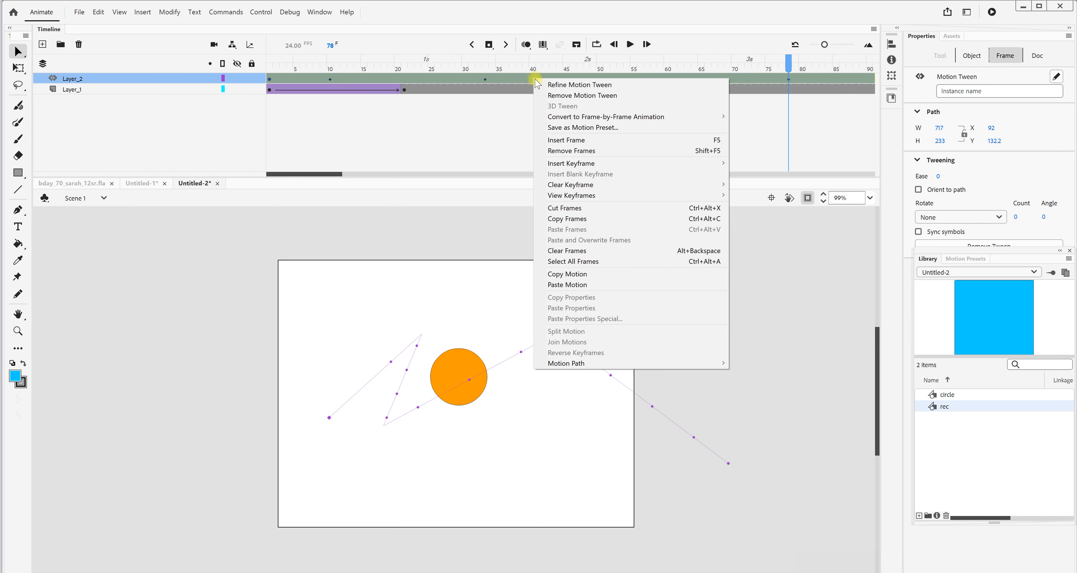
pyautogui.click(791, 275)
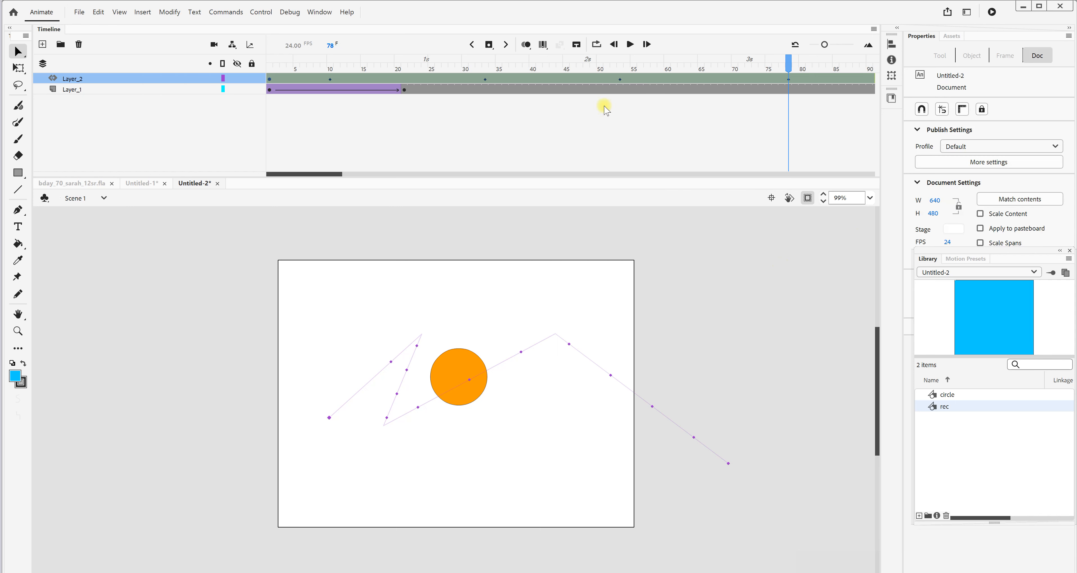
pyautogui.click(554, 76)
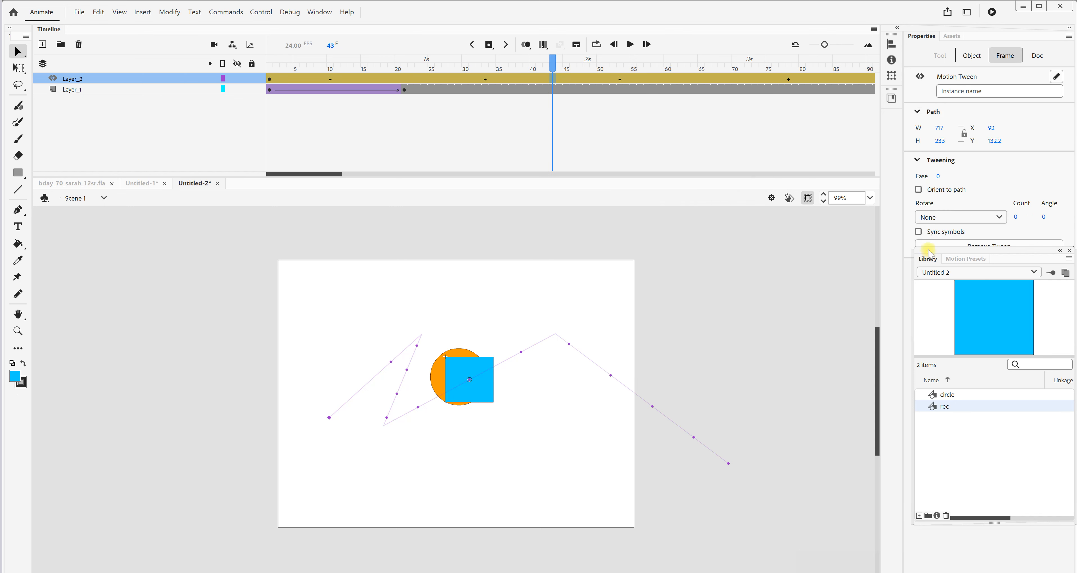
pyautogui.moveTo(929, 251); pyautogui.dragTo(1076, 301)
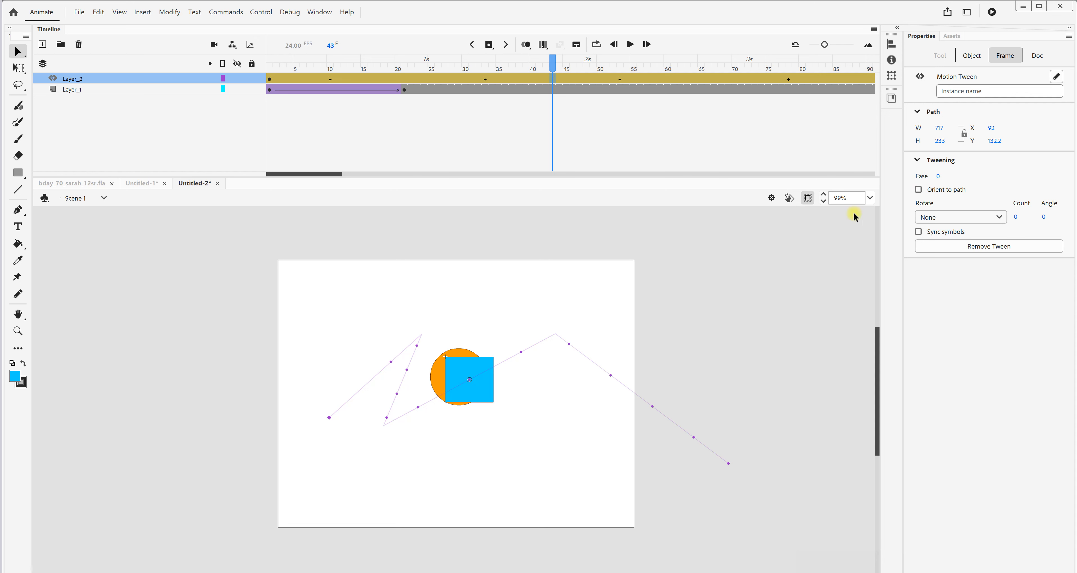
pyautogui.click(969, 217)
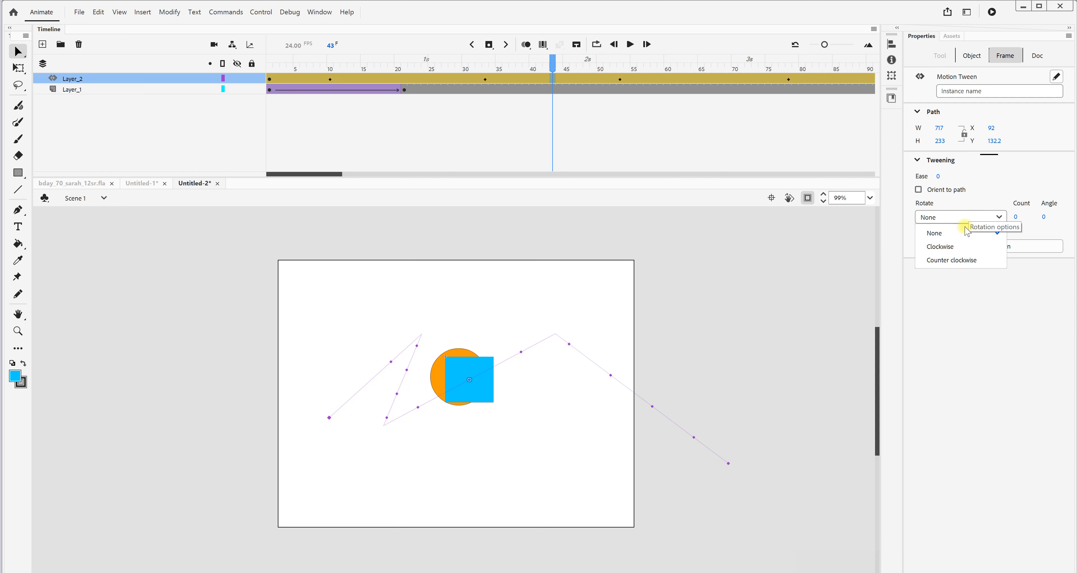
pyautogui.click(961, 247)
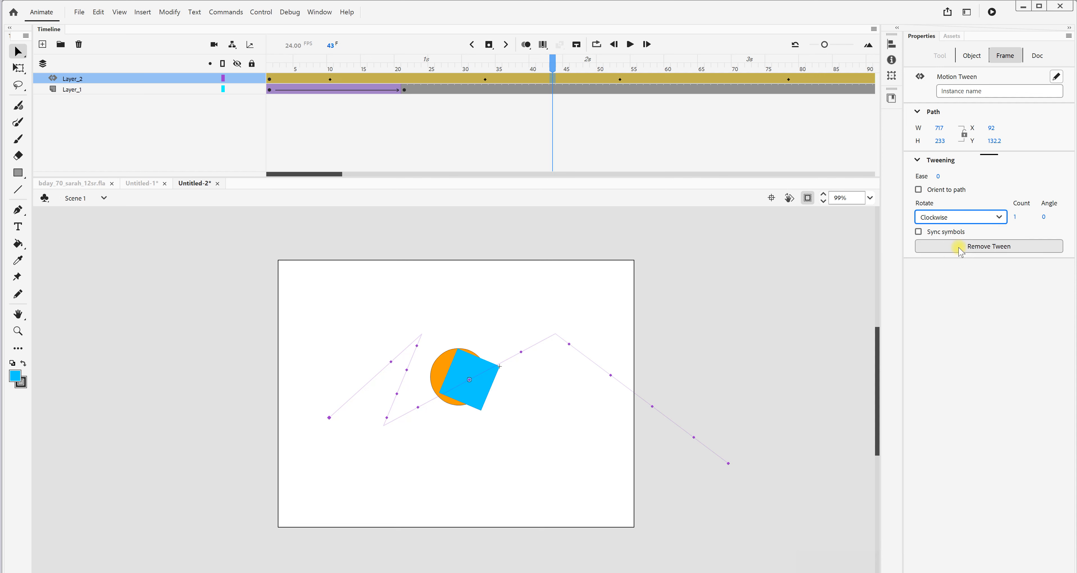
pyautogui.click(1016, 218)
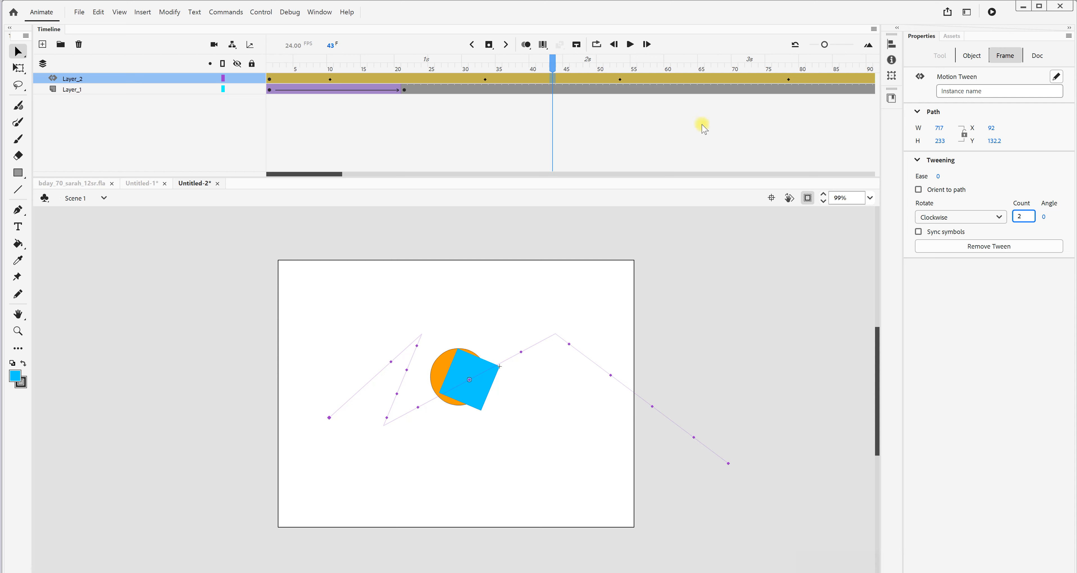
pyautogui.moveTo(552, 67); pyautogui.dragTo(795, 120)
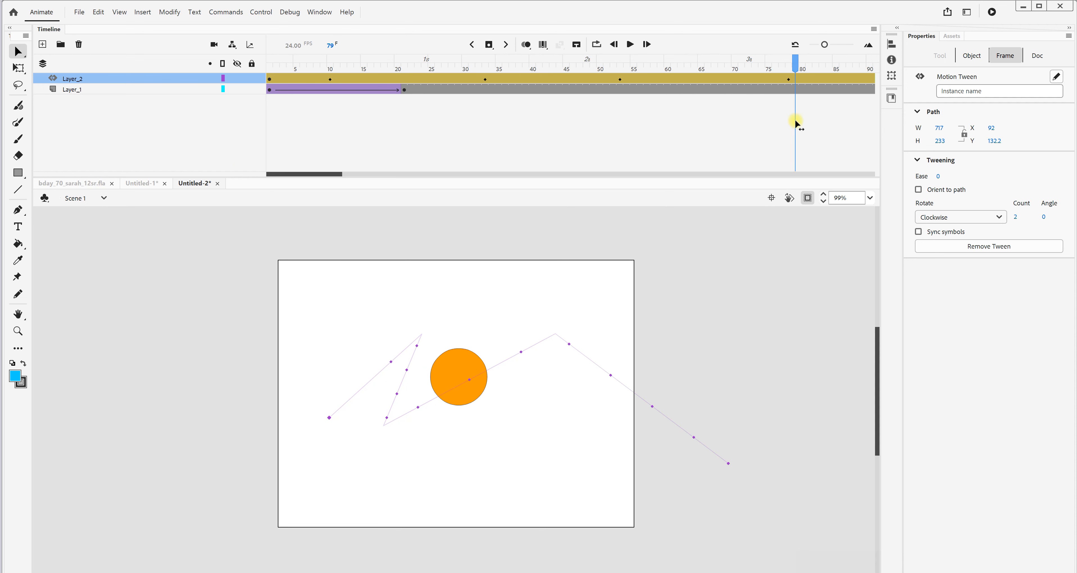
# - Compare the motion tween on Layer_2 with the classic tween on Layer_1, checking the circle's movement from frame 1 to 21
pyautogui.click(201, 122)
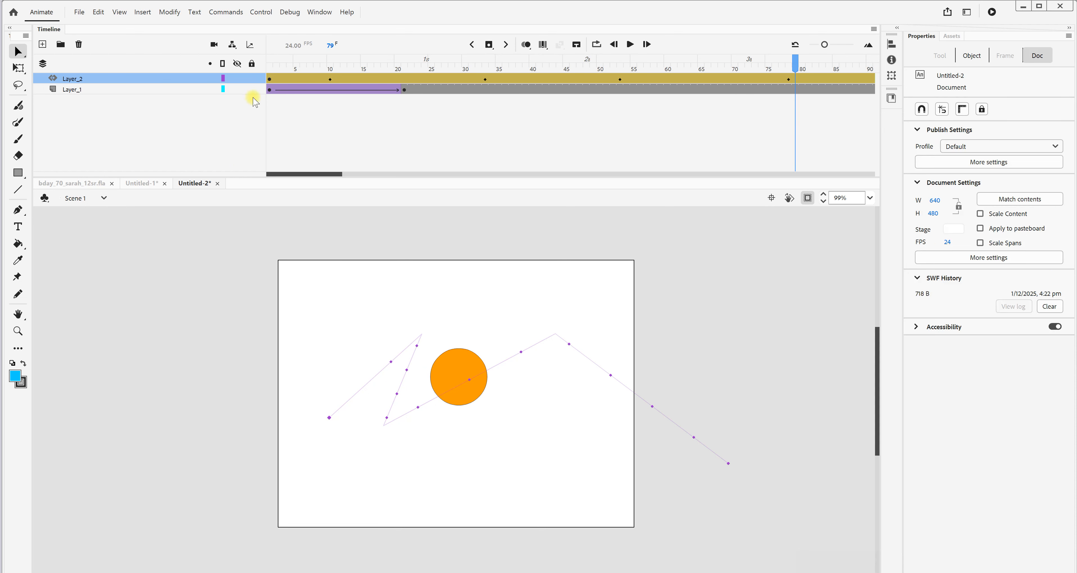
pyautogui.click(270, 80)
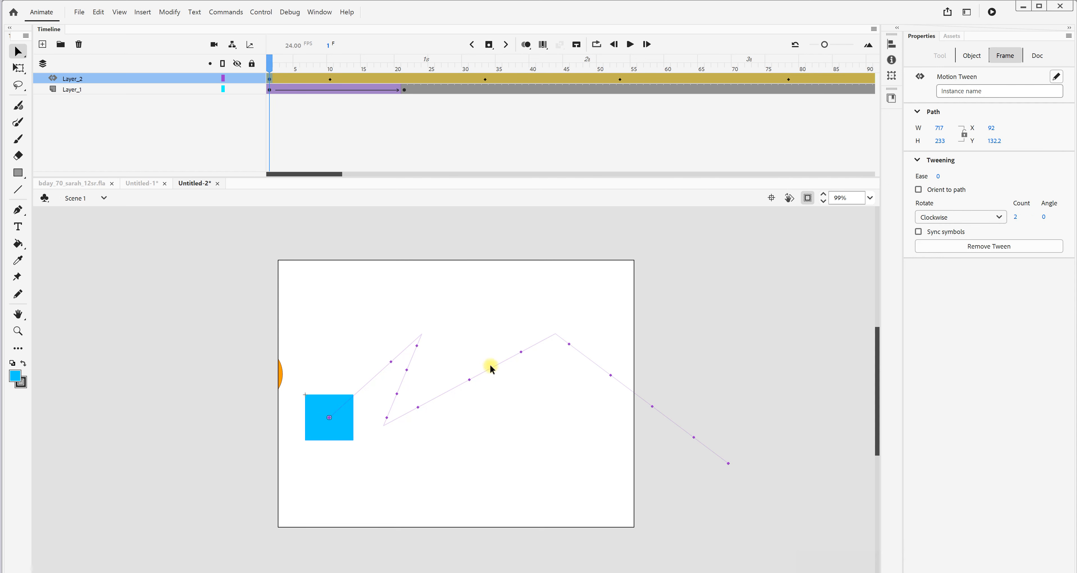
pyautogui.click(269, 89)
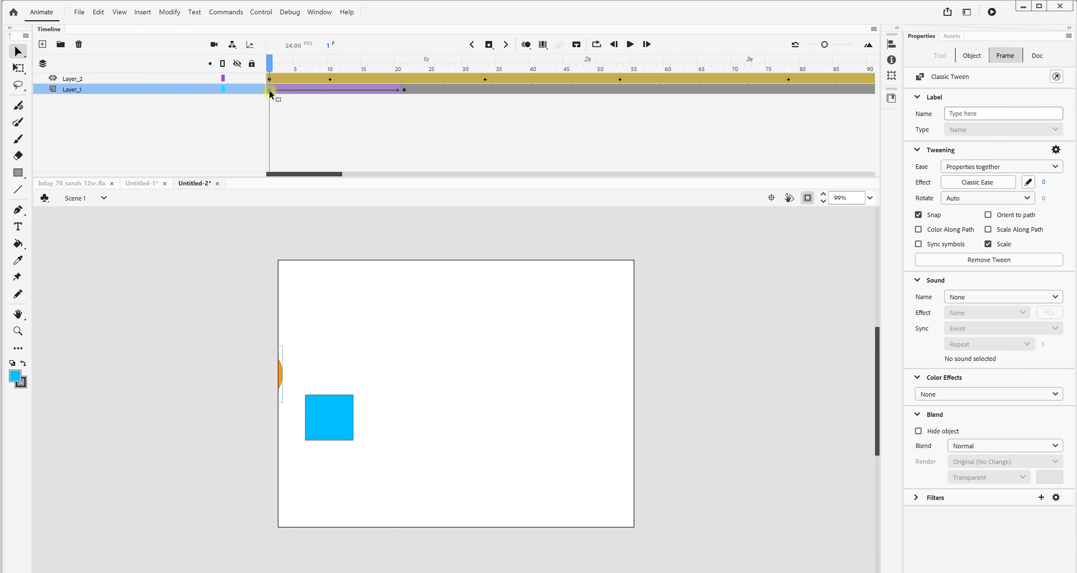
pyautogui.moveTo(272, 69); pyautogui.dragTo(404, 90)
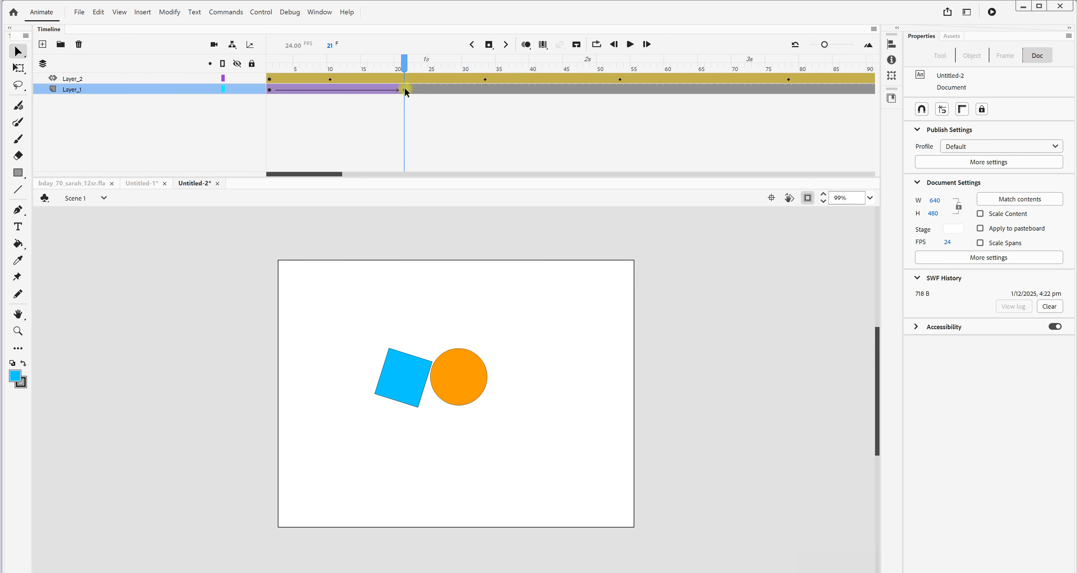
# - Add a keyframe at frame 47 of Layer_1, move the circle to about X 461, Y 351, and check the preceding frames
pyautogui.click(580, 89)
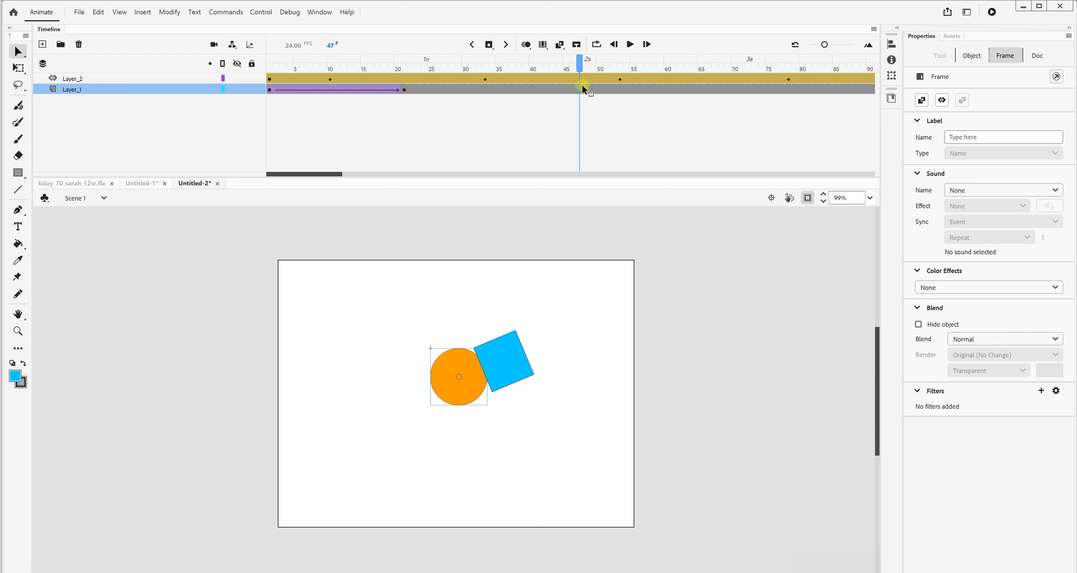
pyautogui.click(488, 45)
pyautogui.moveTo(468, 393); pyautogui.dragTo(572, 500)
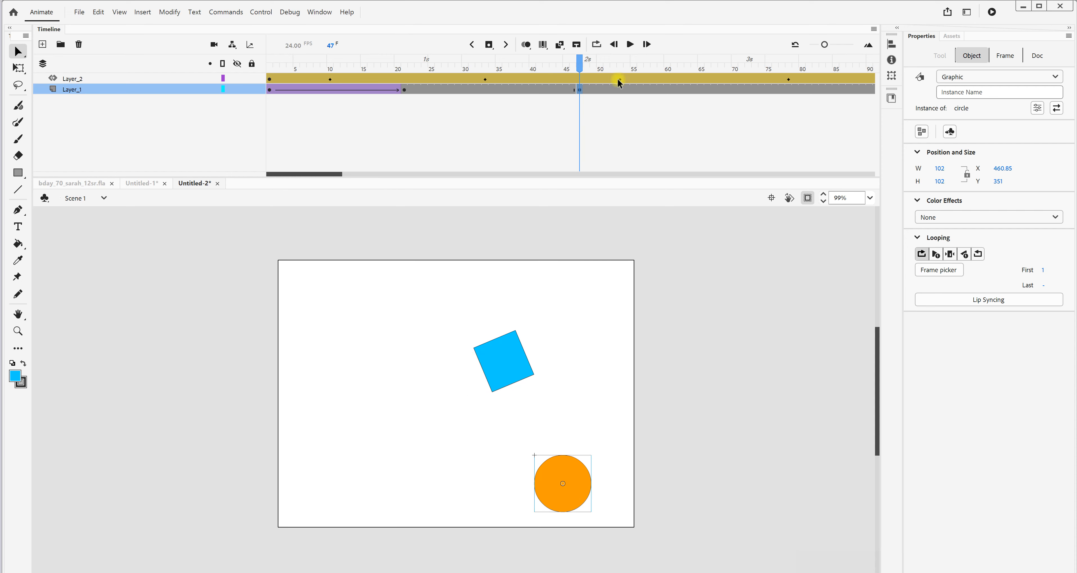
pyautogui.moveTo(580, 66); pyautogui.dragTo(359, 79)
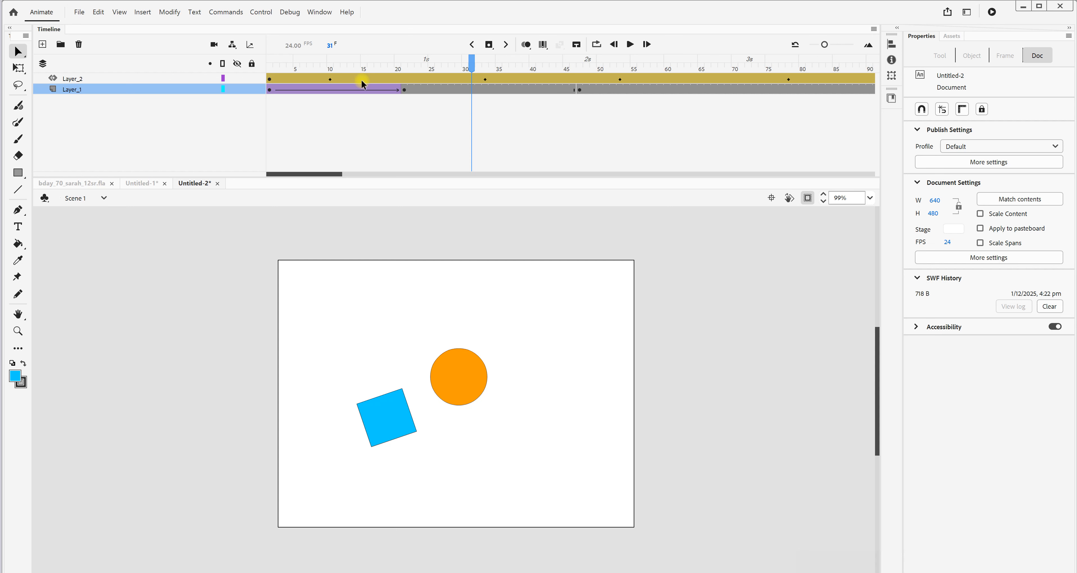
# - In Layer_2's motion graph, move the X curve's third keyframe to frame 34 and raise it to about 500, level with the fourth
pyautogui.doubleClick(362, 80)
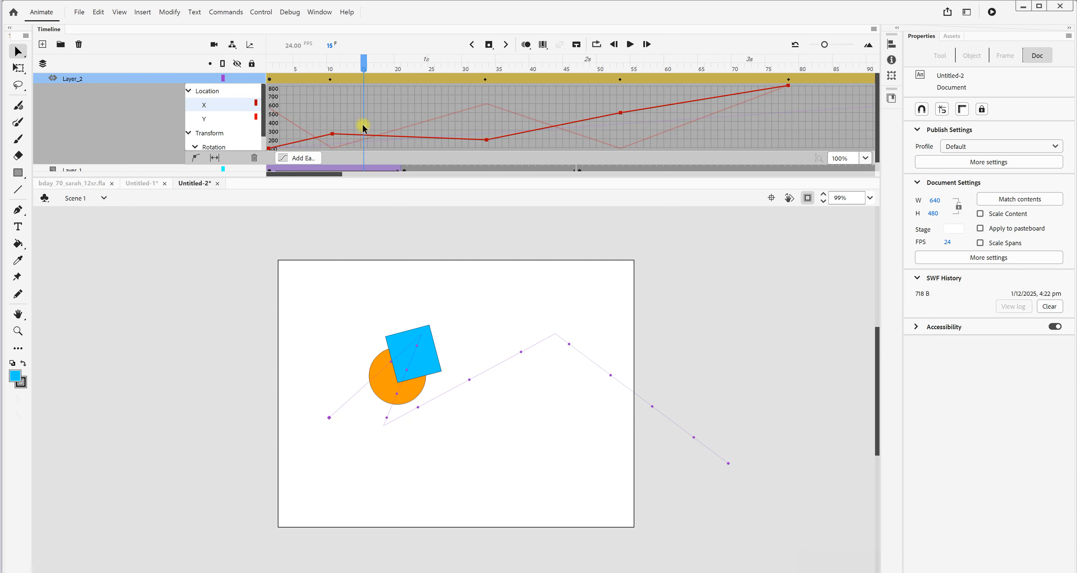
pyautogui.scroll(-1, 238, 127)
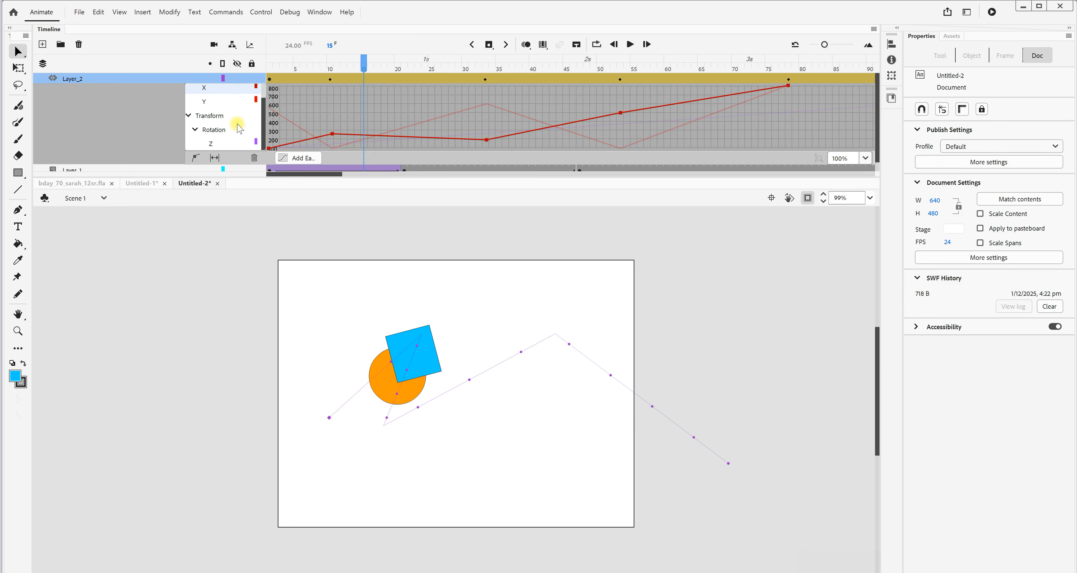
pyautogui.scroll(1, 239, 129)
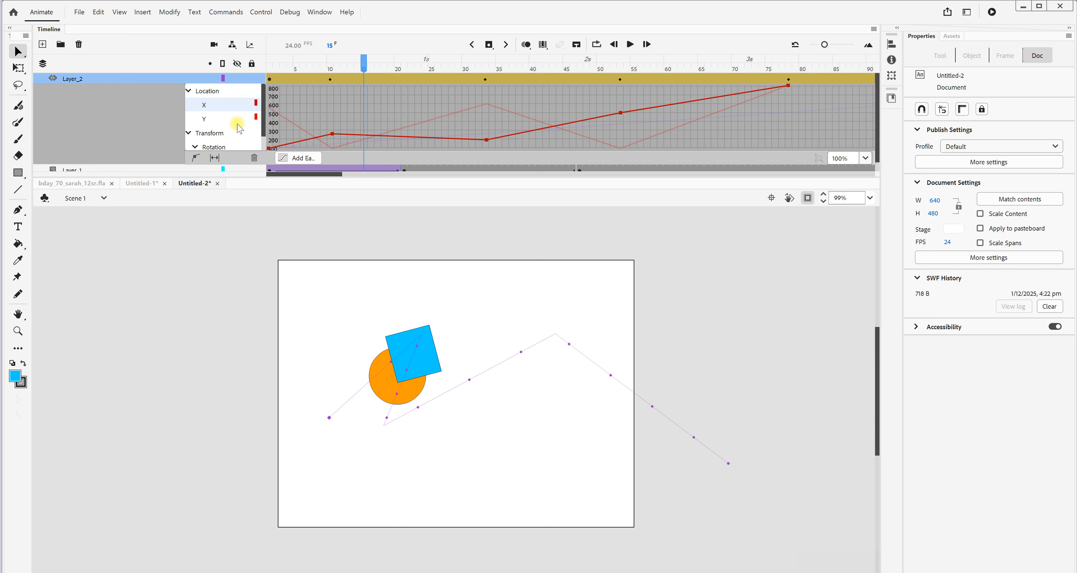
pyautogui.scroll(-1, 238, 128)
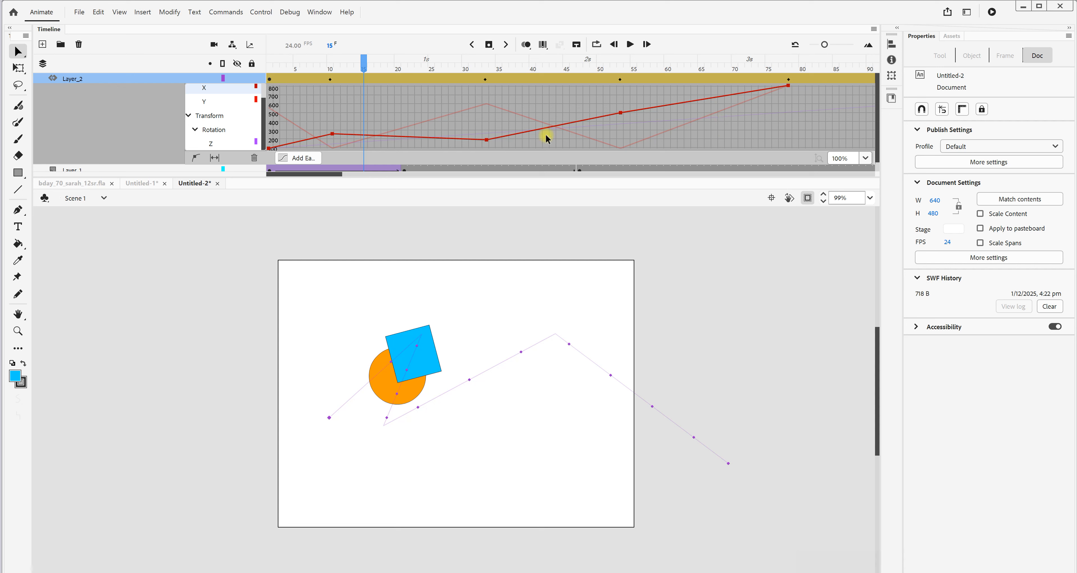
pyautogui.moveTo(487, 139); pyautogui.dragTo(493, 112)
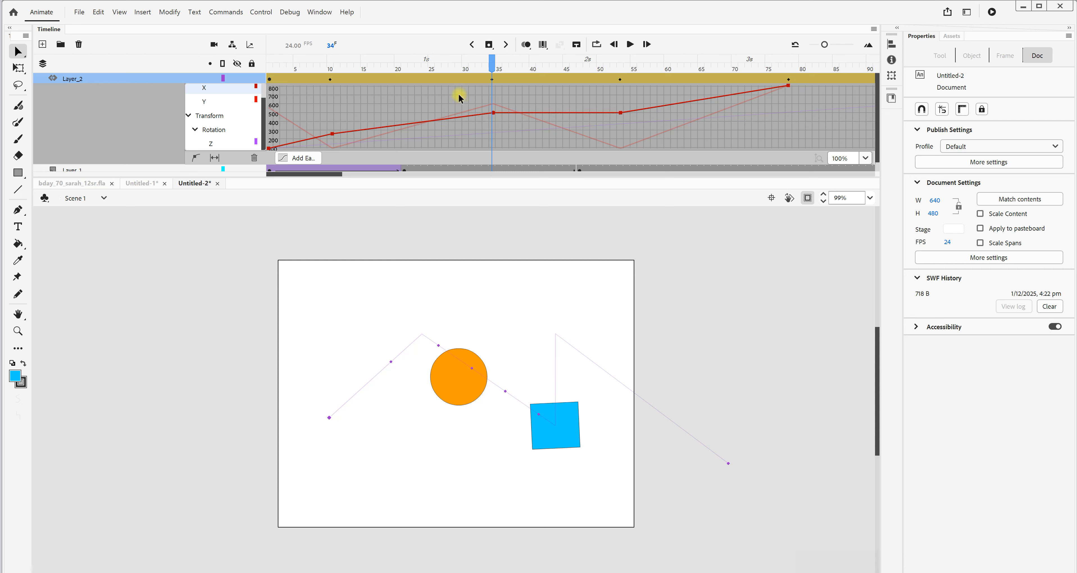
pyautogui.doubleClick(443, 80)
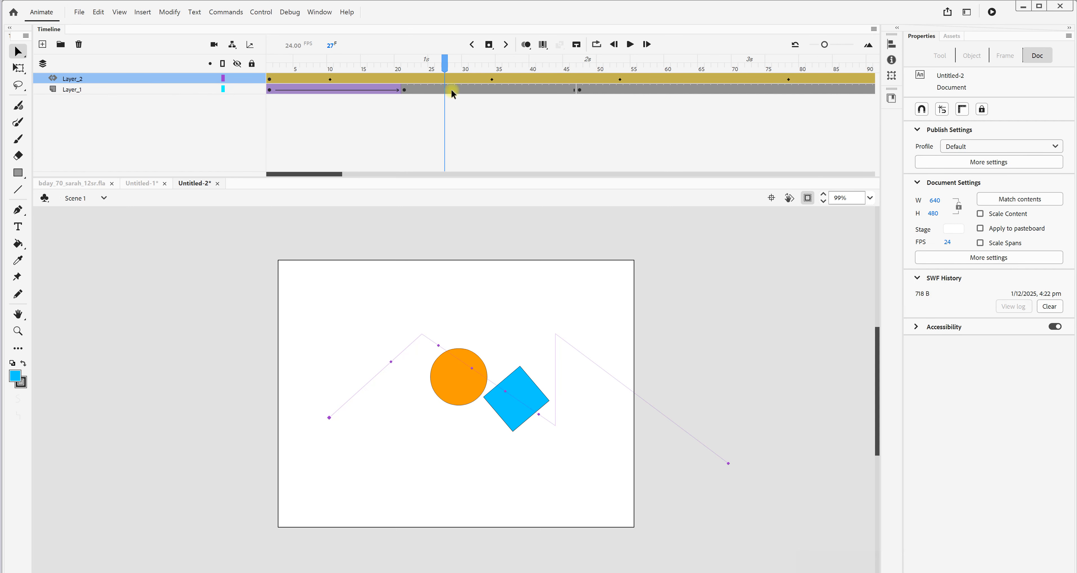
# - Preview the rectangle's modified motion from frame 1 and move the playhead to frame 12
pyautogui.moveTo(444, 64); pyautogui.dragTo(274, 65)
pyautogui.press('Return')
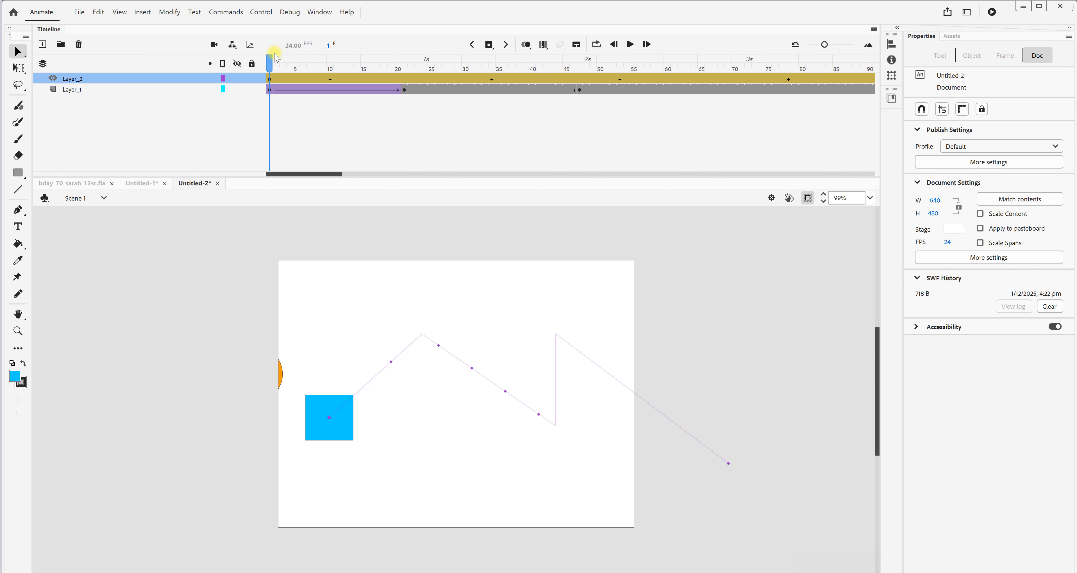
pyautogui.moveTo(269, 60); pyautogui.dragTo(343, 67)
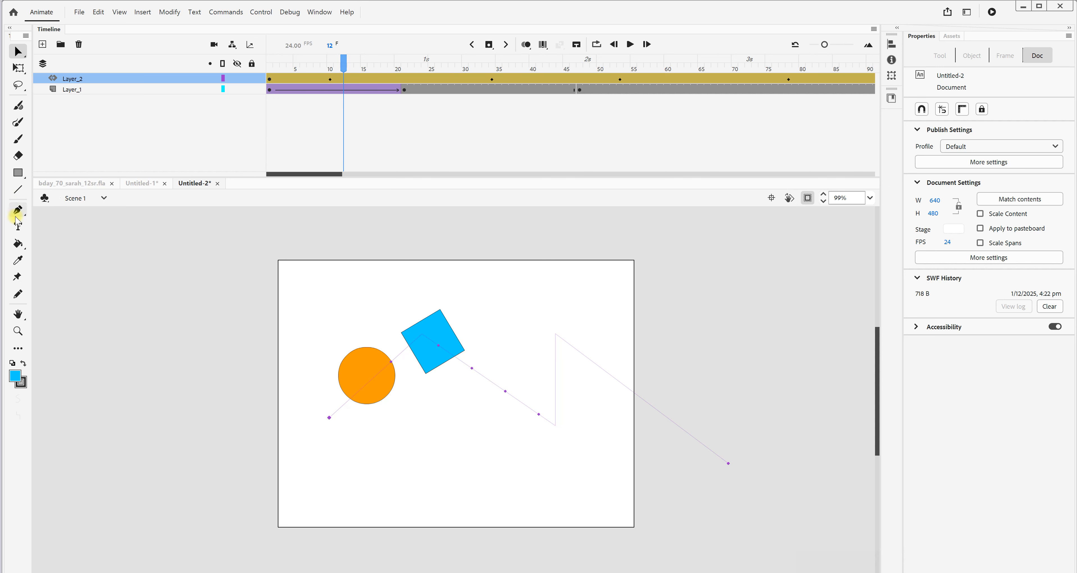
# - Add a new layer and start a static text below the circle, reading "MAKE", a circled character, and "TWEENS CLASSIC AND"
pyautogui.click(18, 227)
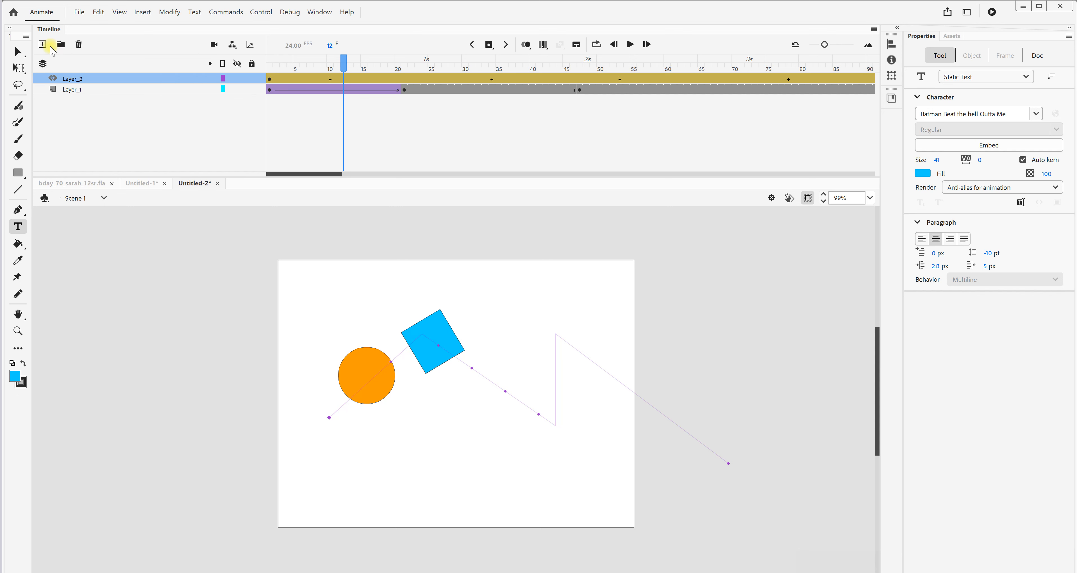
pyautogui.click(41, 45)
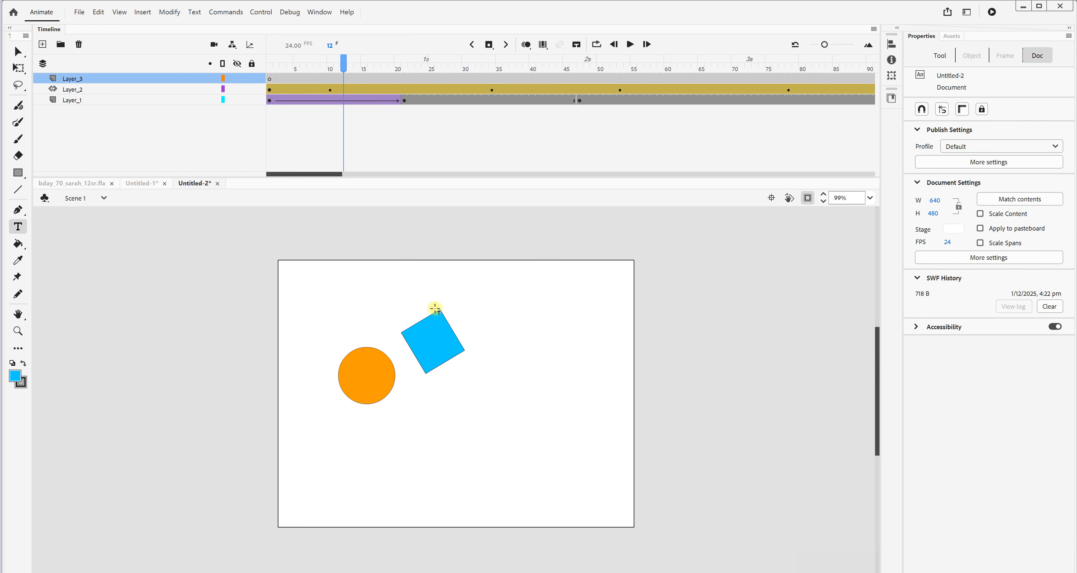
pyautogui.click(339, 443)
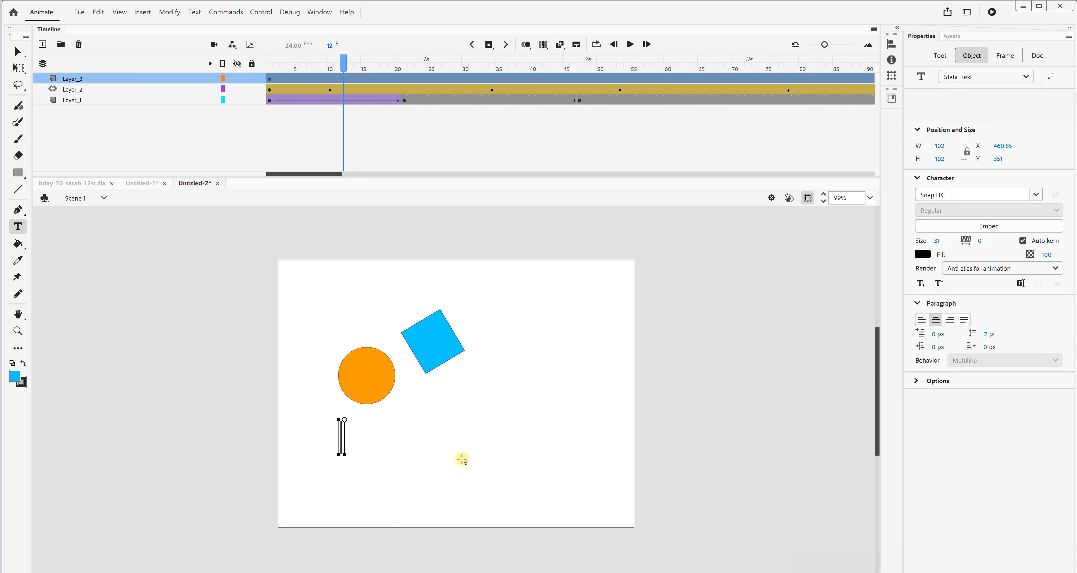
pyautogui.write('MAKE')
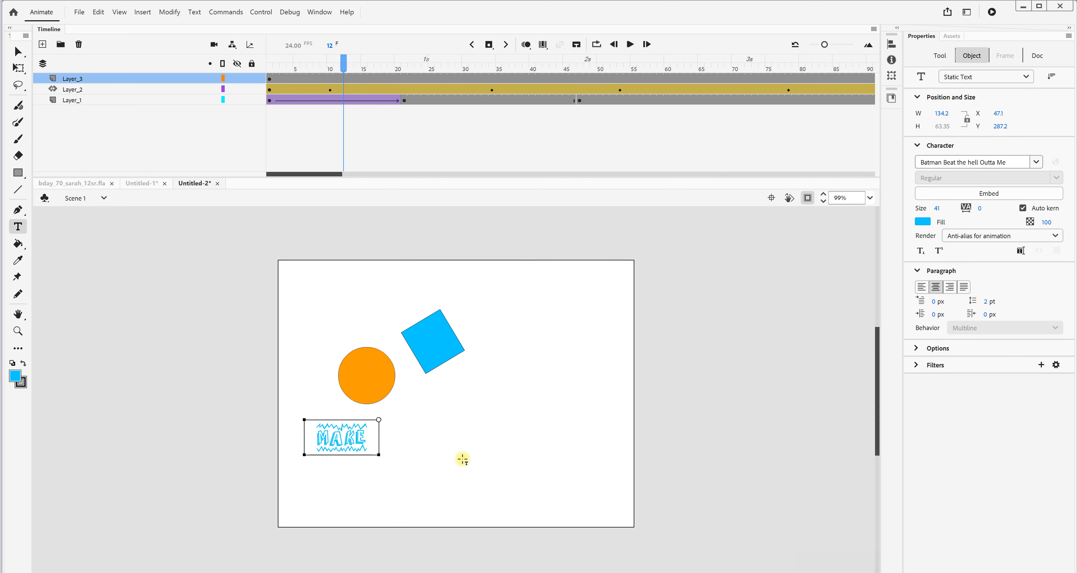
pyautogui.write(' A TWWE')
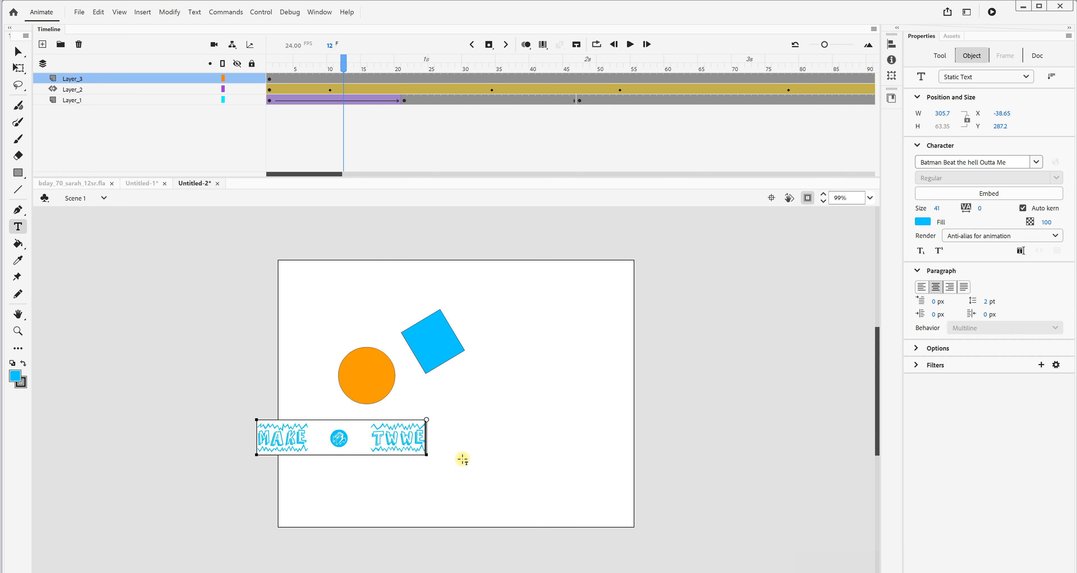
pyautogui.press('BackSpace')
pyautogui.write('E')
pyautogui.press('BackSpace')
pyautogui.press('BackSpace')
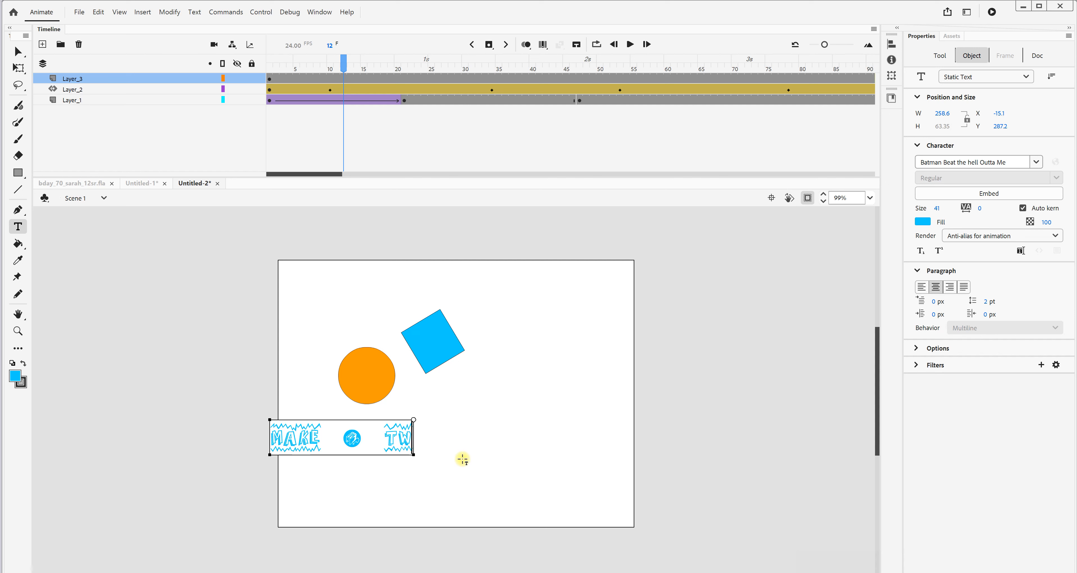
pyautogui.write('EENS CLA')
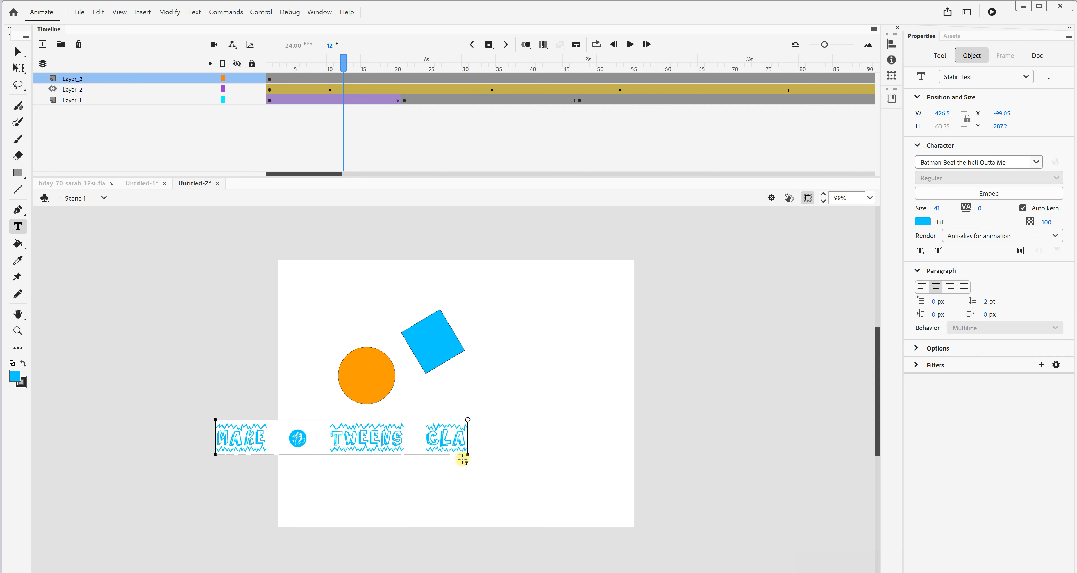
pyautogui.write('SSIC AND')
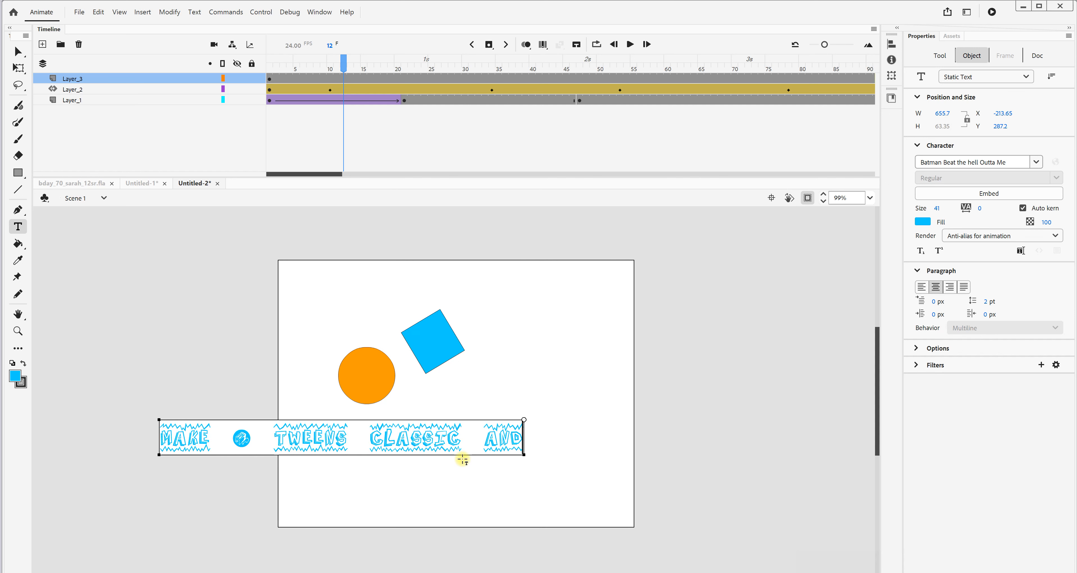
# - Add a second line reading "THREE MOTION" to the text
pyautogui.press('Return')
pyautogui.write('THR')
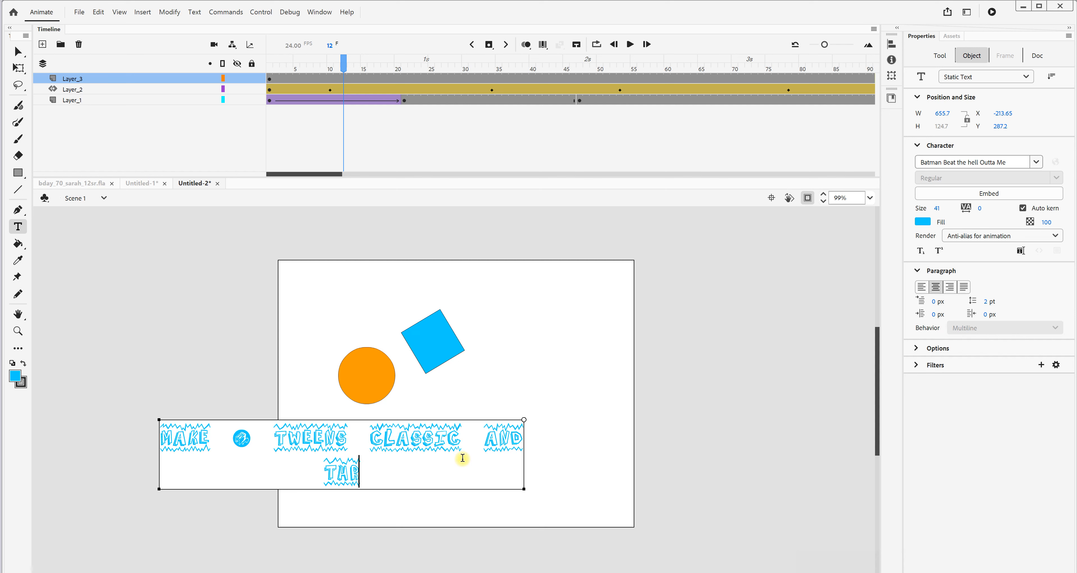
pyautogui.press('BackSpace')
pyautogui.write('REE')
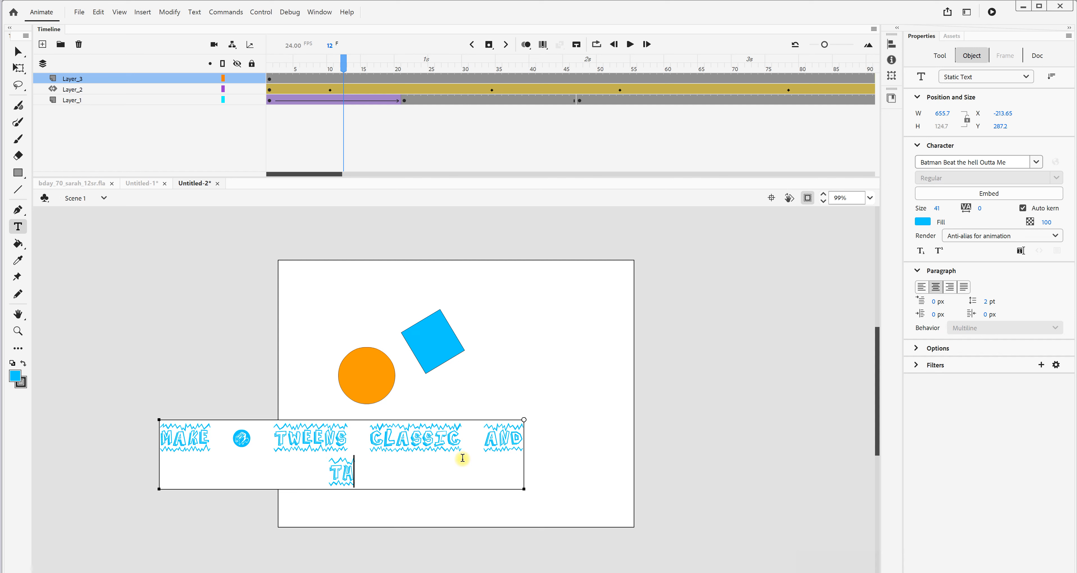
pyautogui.write(' MOTION')
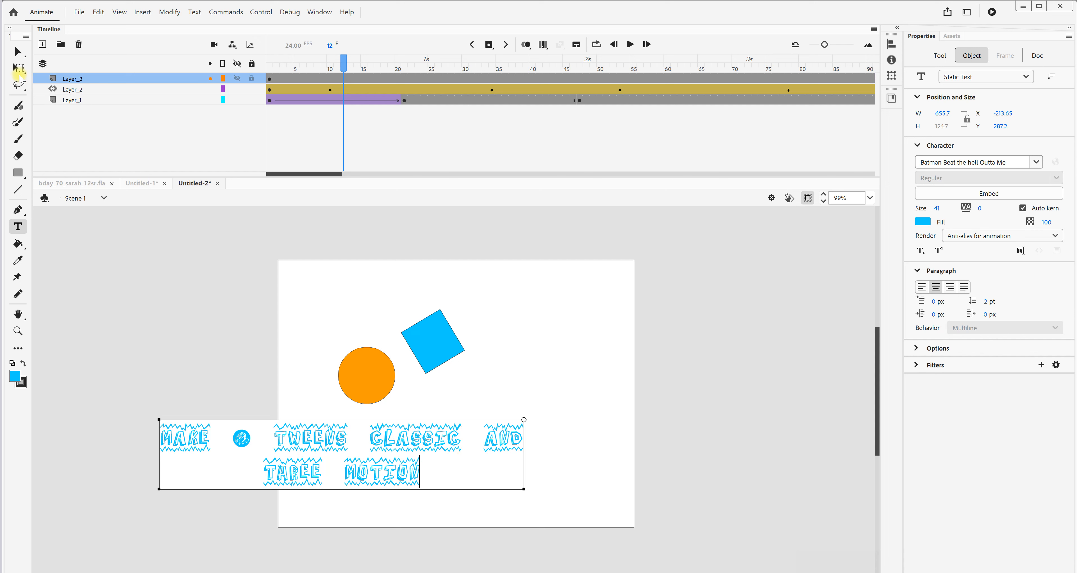
# - Move the text block onto the lower part of the stage and scale it to about 532 px wide and 86 px high
pyautogui.click(18, 51)
pyautogui.click(319, 441)
pyautogui.moveTo(319, 441); pyautogui.dragTo(448, 454)
pyautogui.moveTo(444, 449); pyautogui.dragTo(433, 451)
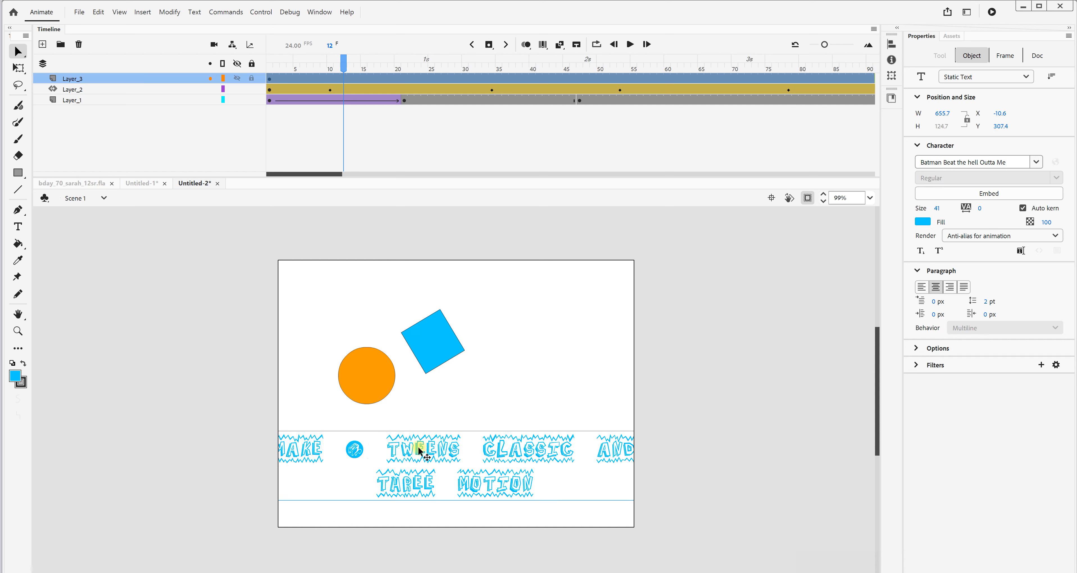
pyautogui.press('q')
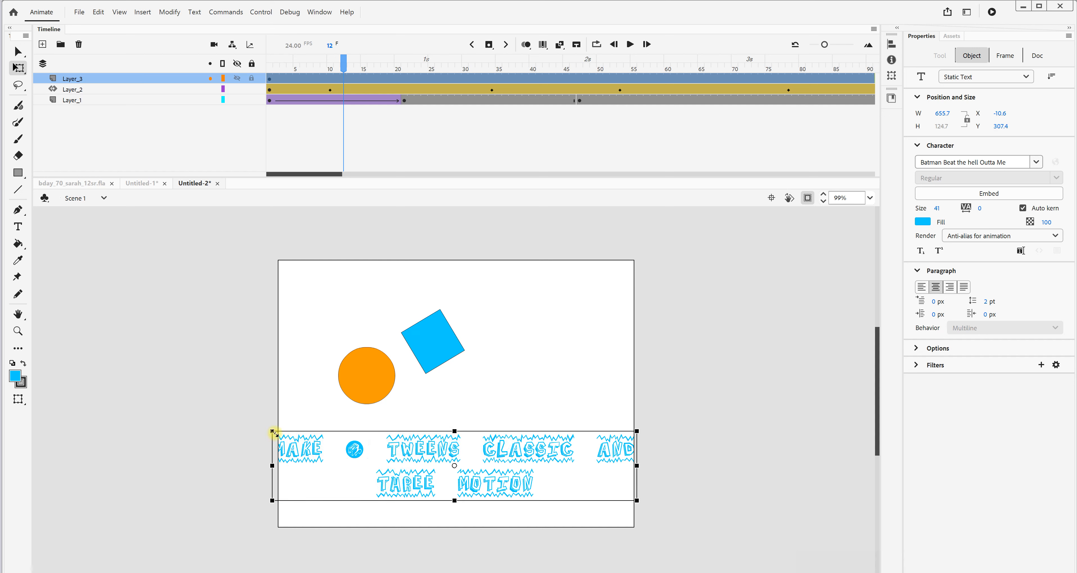
pyautogui.moveTo(274, 433); pyautogui.dragTo(306, 440)
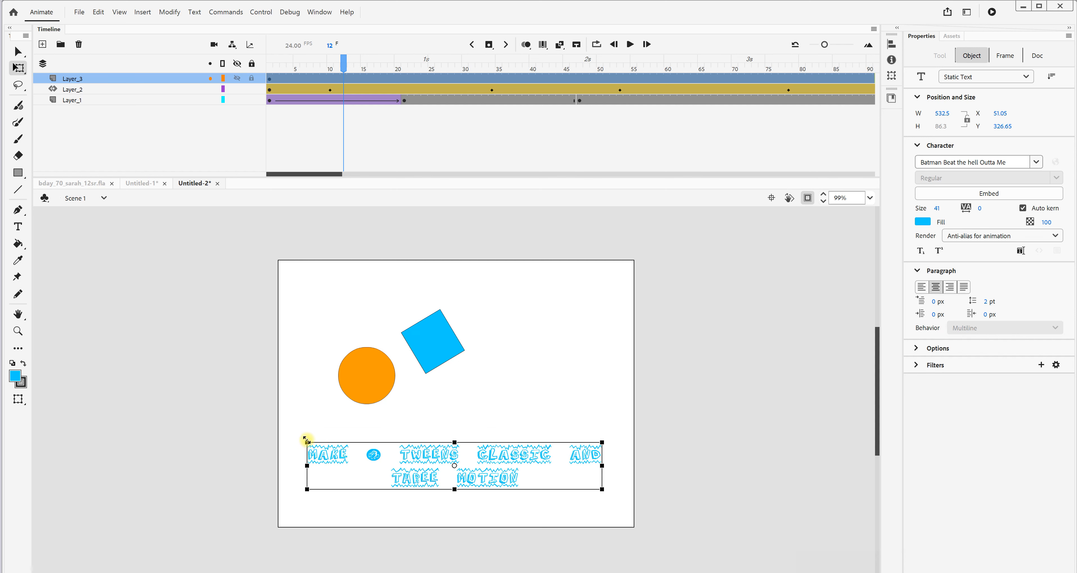